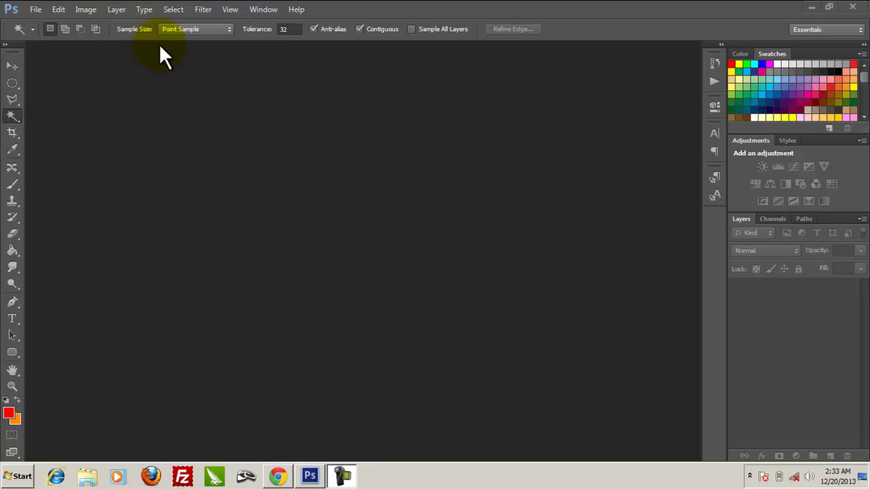
click(34, 9)
click(60, 10)
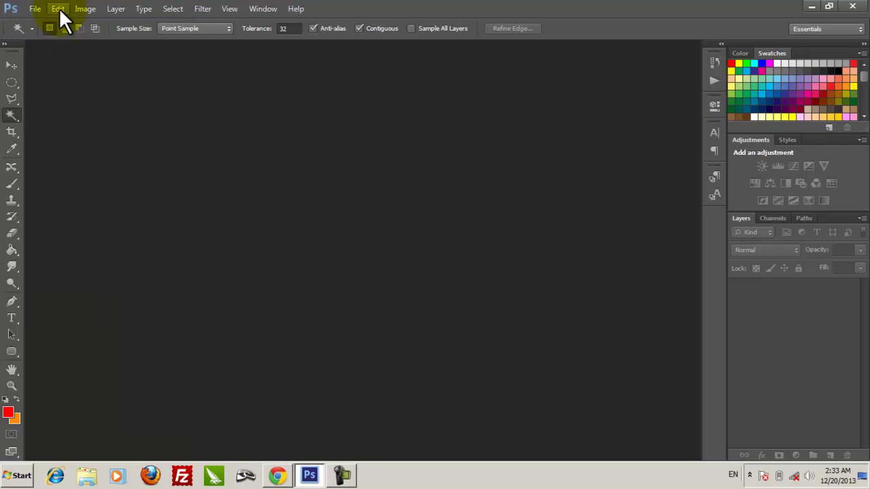
click(59, 8)
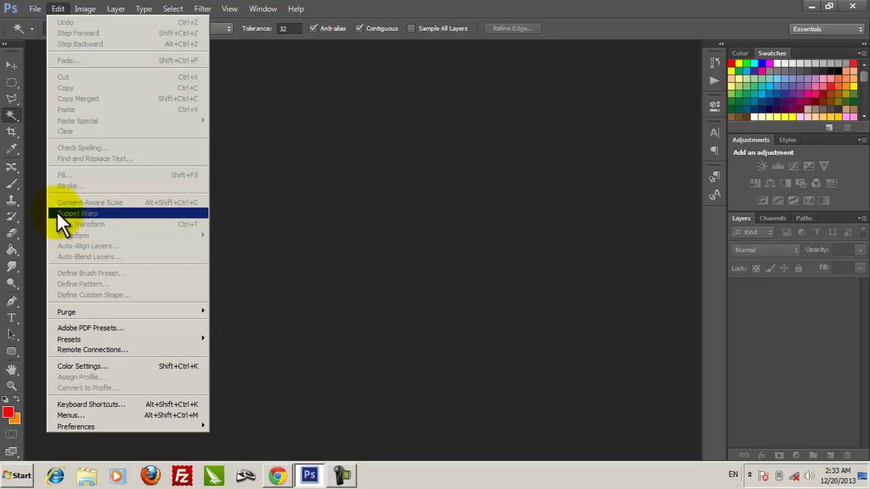
mouse_move(299, 9)
click(378, 3)
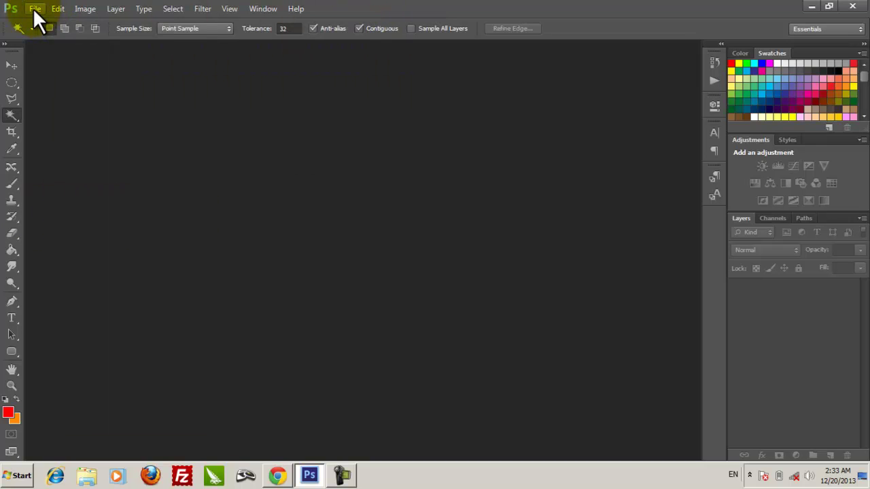
click(53, 8)
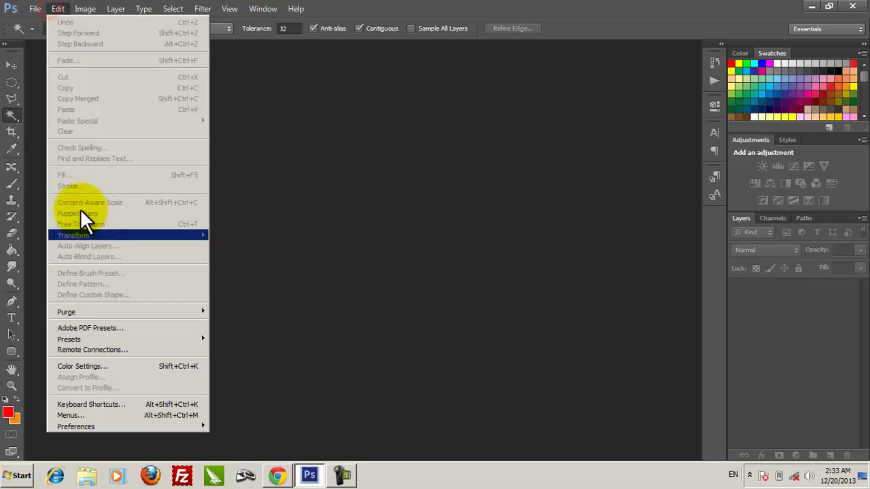
click(469, 6)
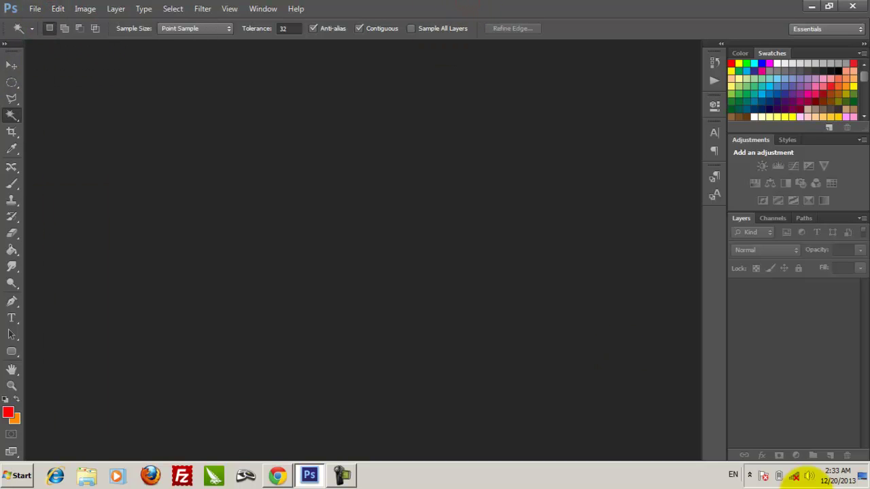
Step: Open the image 03 Game.jpg from the images folder
click(38, 5)
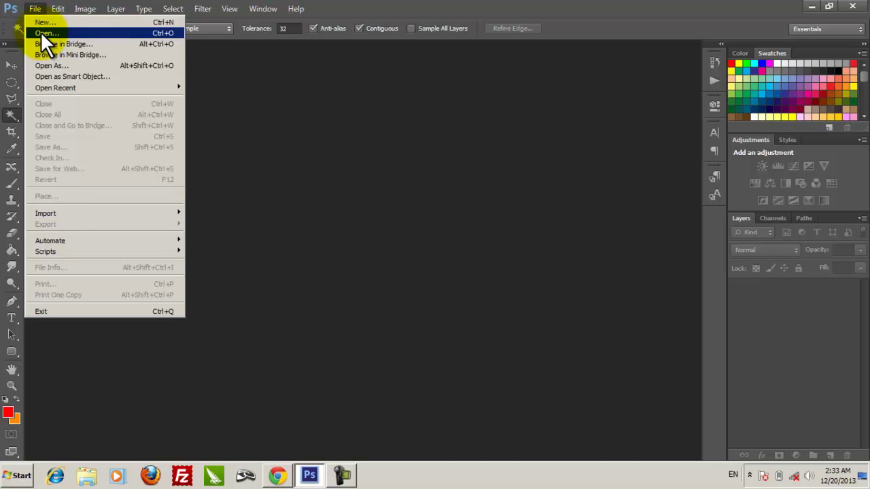
click(41, 31)
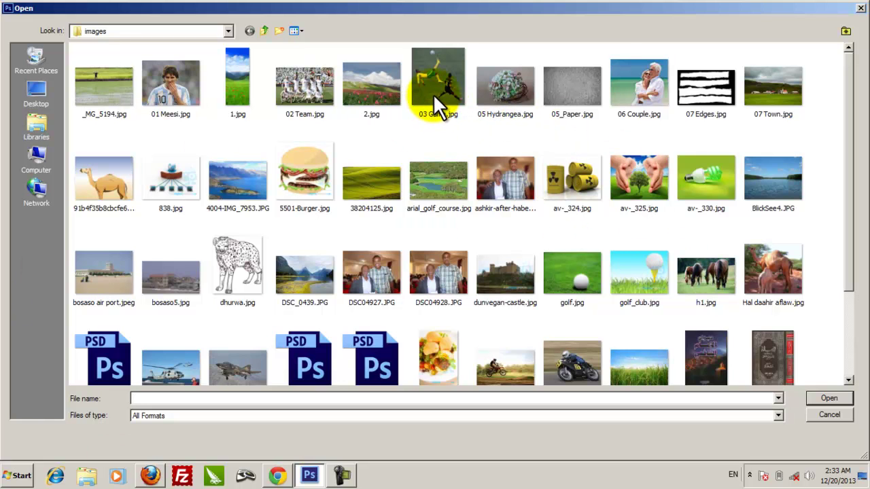
click(429, 76)
double_click(428, 76)
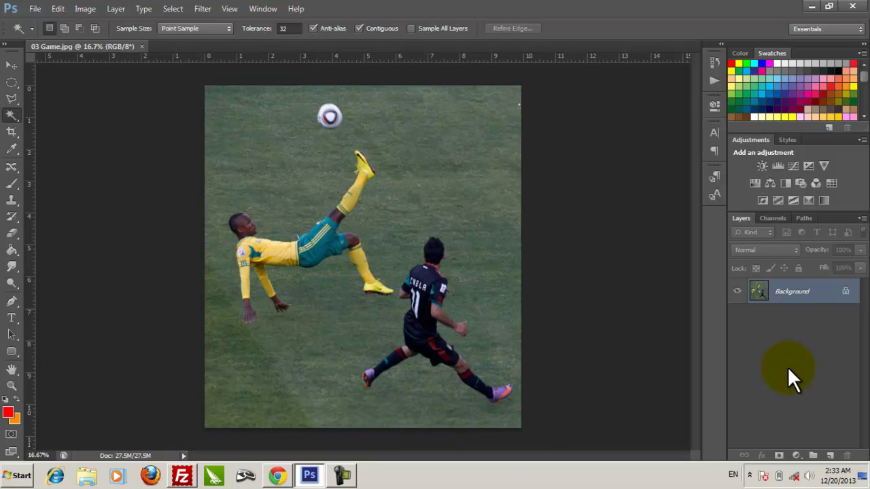
Step: Convert the locked Background into a regular layer with the default name Layer 0
click(9, 65)
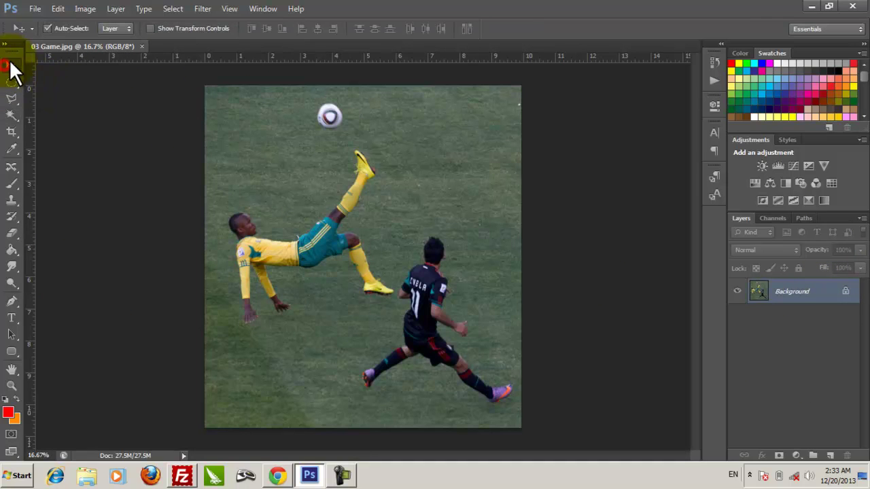
double_click(792, 291)
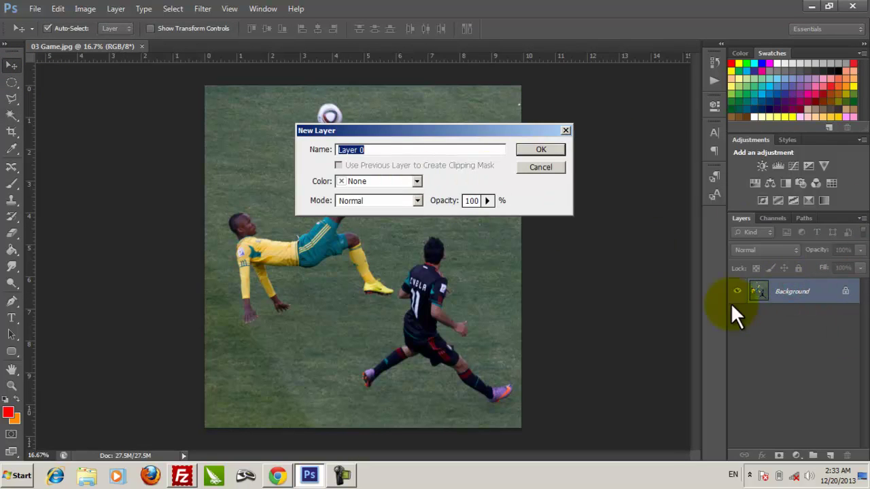
click(541, 150)
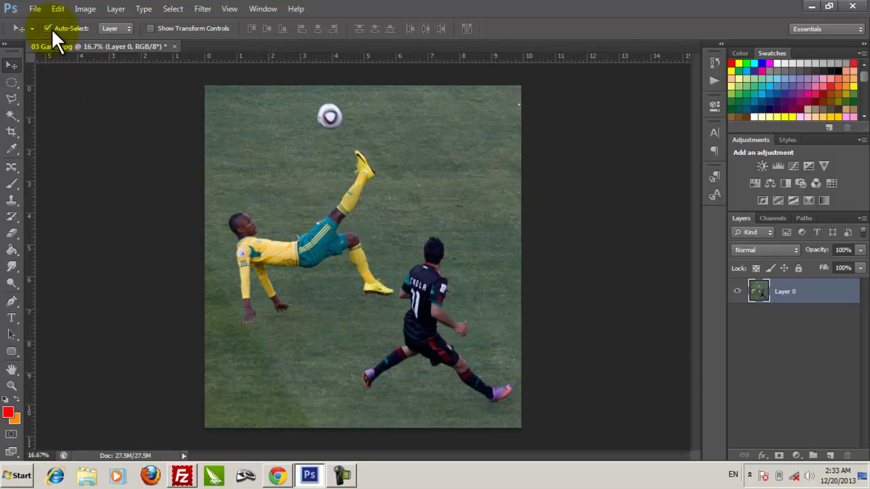
Step: Try Puppet Warp on the whole layer, pinning the yellow player's hip and pulling his raised foot downward, and undo the warp
click(56, 9)
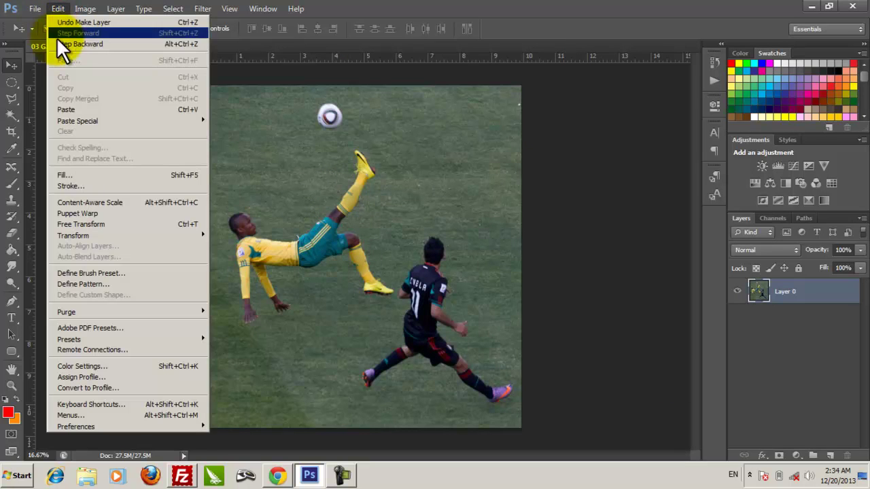
click(92, 212)
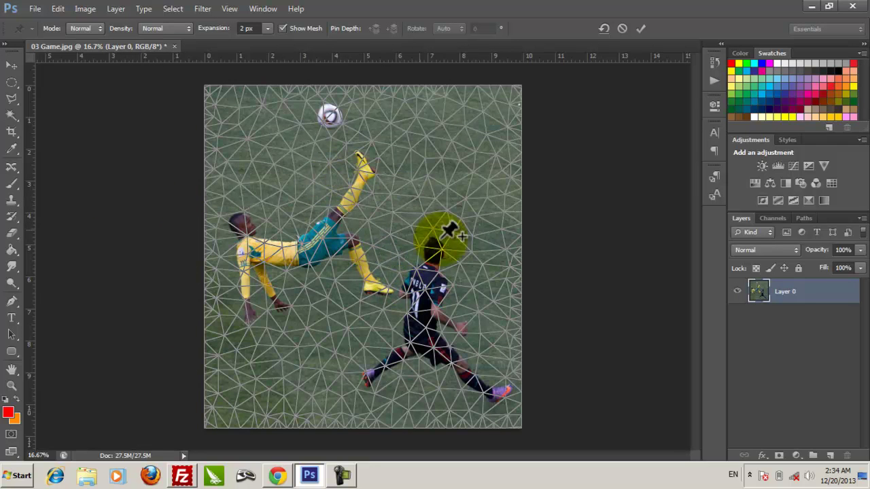
click(321, 224)
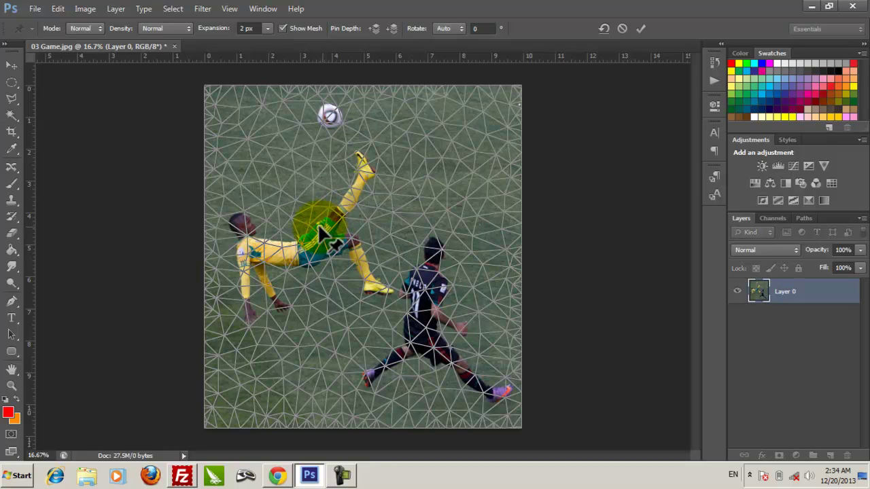
click(360, 171)
drag(365, 173, 367, 227)
click(320, 225)
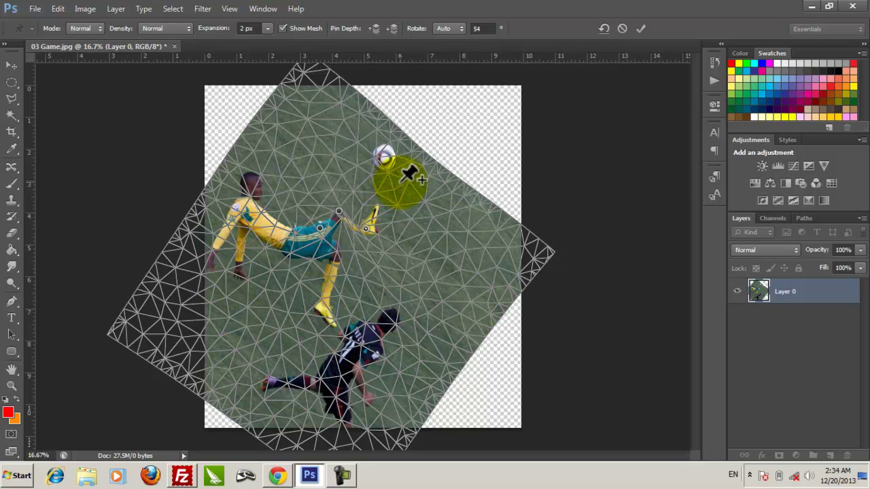
key(Escape)
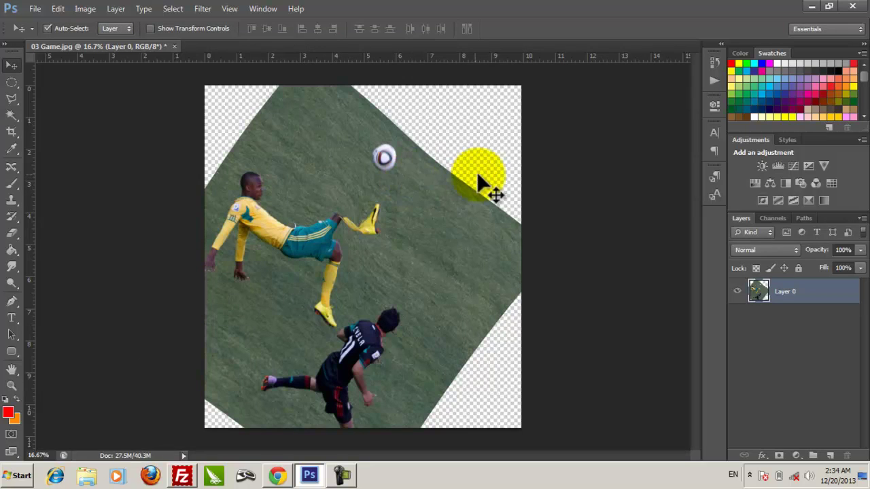
key(ctrl+z)
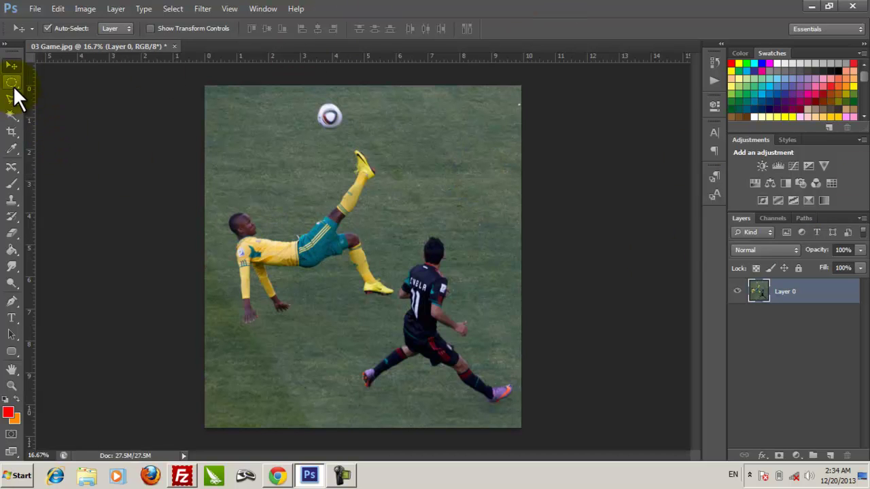
Step: Switch to the Quick Selection tool, set its brush size to 60, and clear the trial selection on the yellow player
click(11, 115)
click(49, 113)
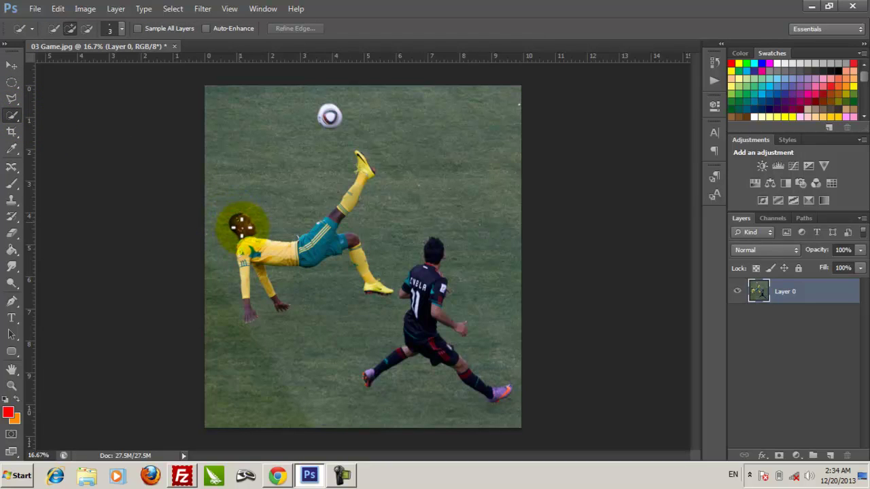
click(243, 252)
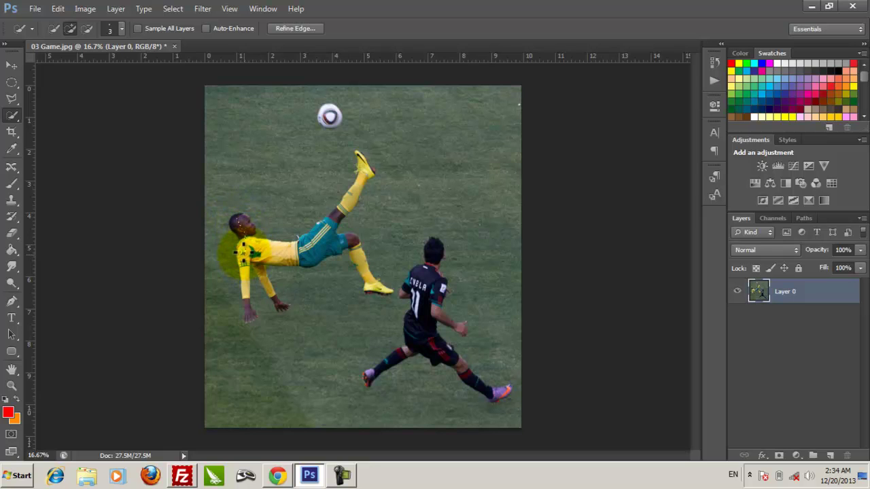
drag(13, 115, 55, 111)
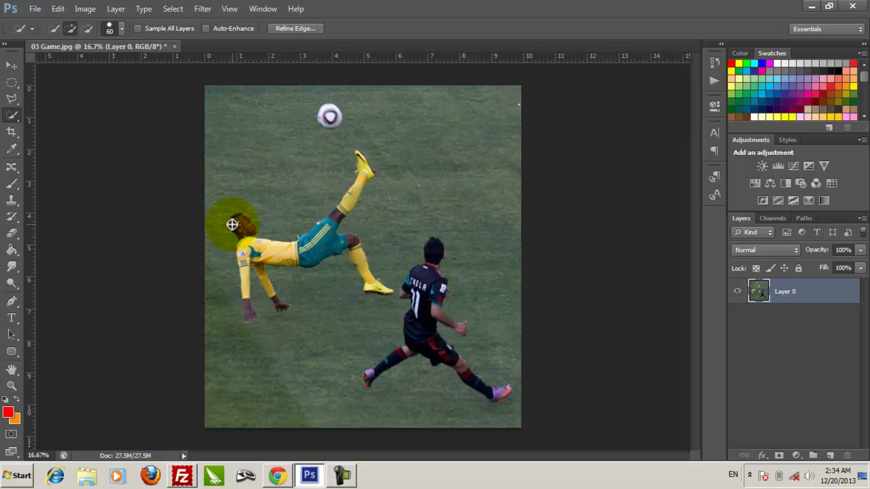
key(ctrl+d)
drag(236, 216, 250, 321)
key(ctrl+d)
Step: Reduce the Quick Selection brush size to 45 and select the yellow player's head, upper shirt and near arm down to the hand
scroll(284, 272, up, 5)
mouse_move(275, 299)
mouse_down()
mouse_move(223, 151)
mouse_move(239, 122)
mouse_up()
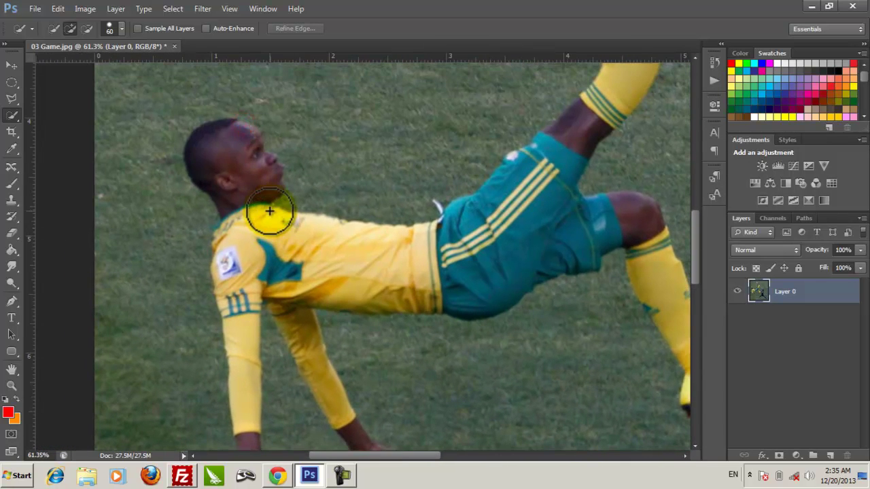
key(bracketleft)
key(bracketleft)
mouse_move(206, 145)
mouse_down()
mouse_move(217, 133)
mouse_move(233, 149)
mouse_move(235, 129)
mouse_move(258, 145)
mouse_move(232, 266)
mouse_move(225, 224)
mouse_move(238, 346)
mouse_move(244, 342)
mouse_move(245, 190)
mouse_up()
key(space)
mouse_move(245, 272)
mouse_down()
mouse_move(248, 348)
mouse_move(272, 339)
mouse_move(237, 359)
mouse_move(278, 349)
mouse_move(243, 274)
mouse_move(251, 346)
mouse_move(271, 338)
mouse_move(241, 358)
mouse_move(245, 349)
mouse_up()
key(space)
drag(277, 223, 241, 388)
Step: Extend the selection along the yellow player's torso, the upper edge of the shorts and the raised leg up to the boot
mouse_move(246, 292)
mouse_down()
mouse_move(240, 227)
mouse_move(392, 230)
mouse_move(442, 213)
mouse_move(511, 154)
mouse_move(473, 194)
mouse_move(353, 266)
mouse_move(360, 238)
mouse_move(439, 158)
mouse_move(366, 261)
mouse_move(393, 208)
mouse_move(368, 138)
mouse_move(411, 180)
mouse_up()
key(space)
key(space)
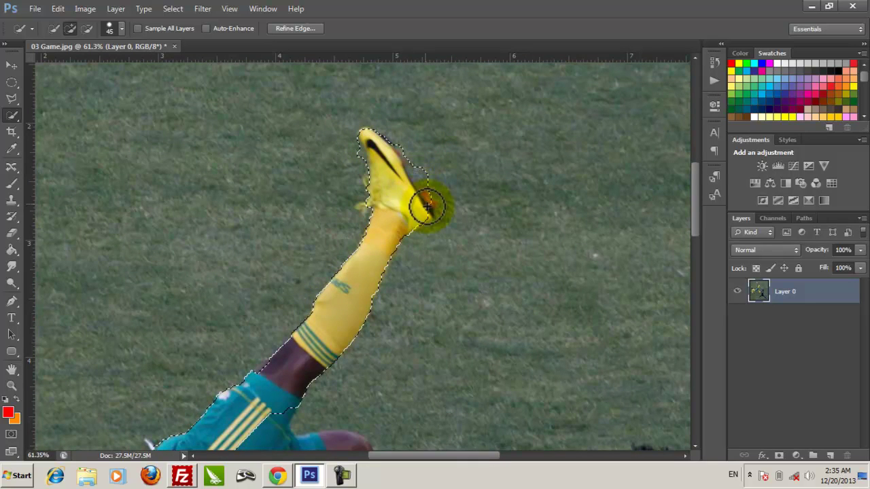
Step: Add the rest of the teal shorts and the player's bent leg with its boot to the selection
key(space)
mouse_move(374, 254)
mouse_down()
mouse_move(404, 185)
mouse_move(373, 132)
mouse_up()
drag(382, 165, 384, 143)
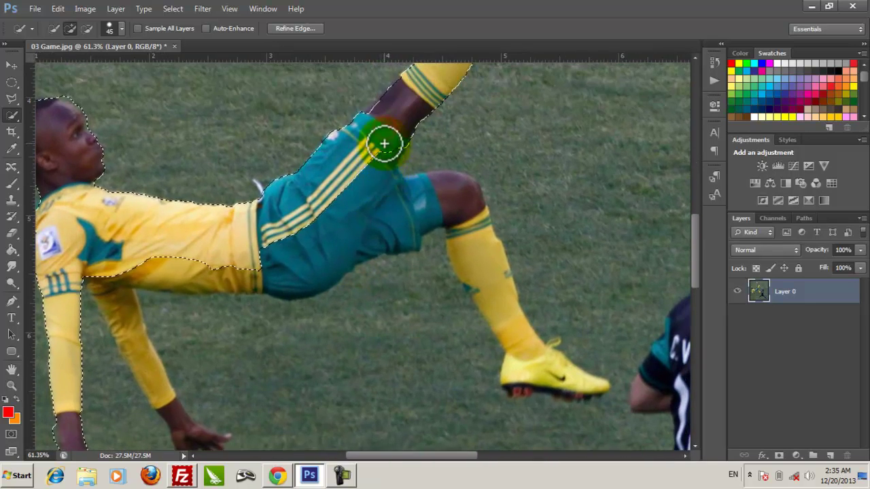
mouse_move(372, 175)
mouse_down()
mouse_move(329, 223)
mouse_move(438, 196)
mouse_up()
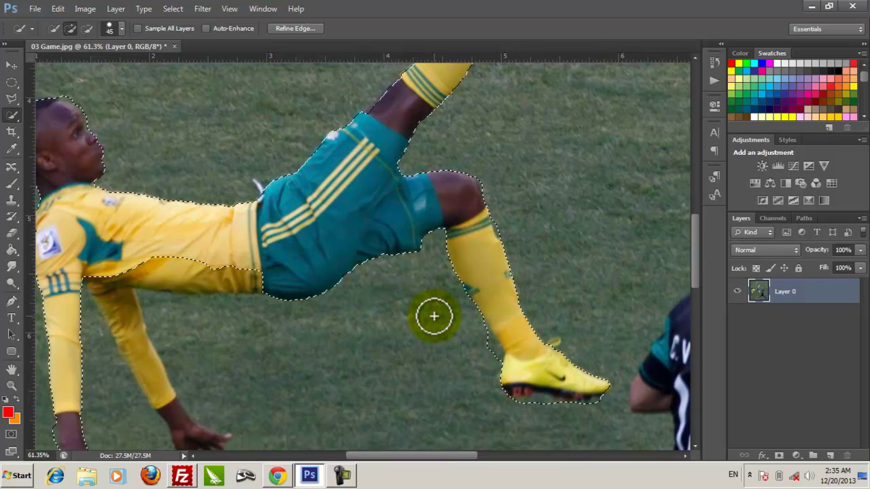
Step: Reduce the brush size to 30 and subtract the excess grass around the lower leg, its boot and the raised boot
key(bracketleft)
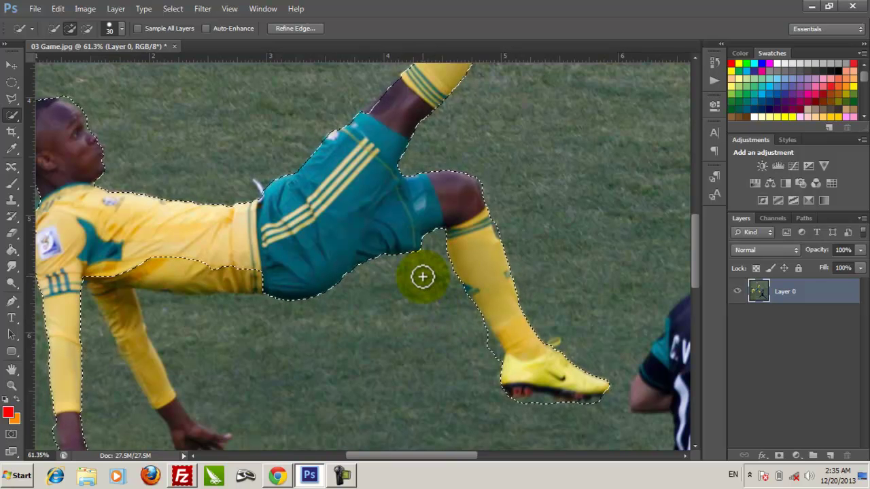
key(alt)
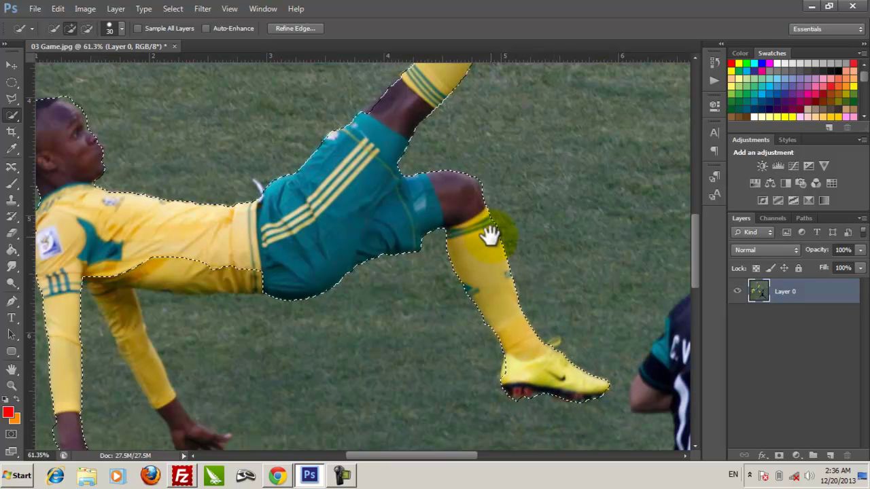
drag(489, 233, 452, 423)
key(alt)
alt+click(493, 164)
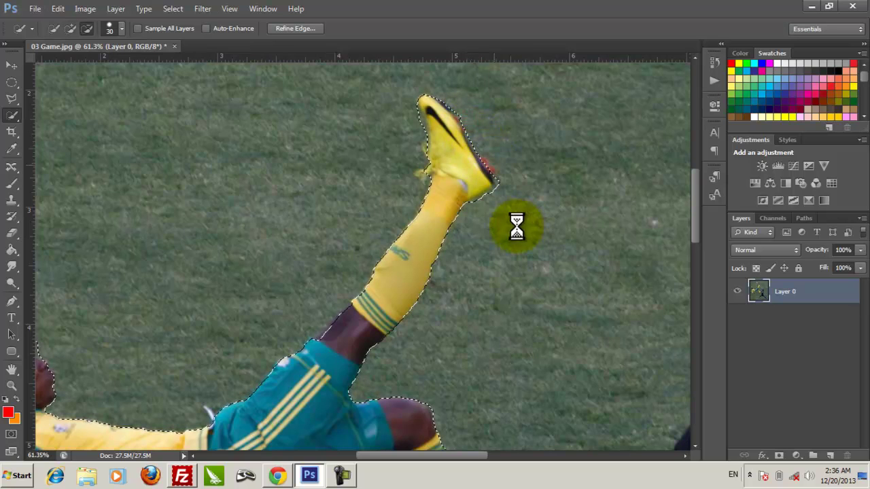
Step: Add the player's far arm and hand and the underside of the yellow shirt to the selection
drag(469, 244, 524, 165)
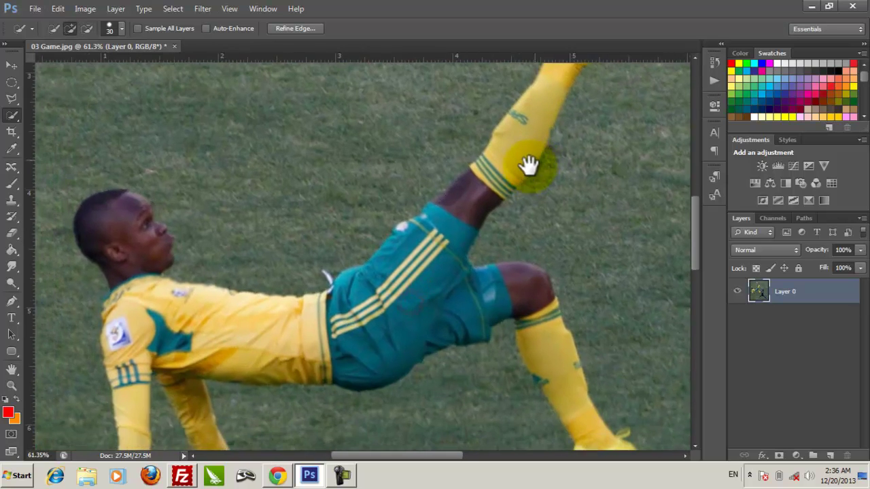
drag(423, 291, 427, 243)
drag(331, 282, 331, 159)
drag(163, 380, 196, 326)
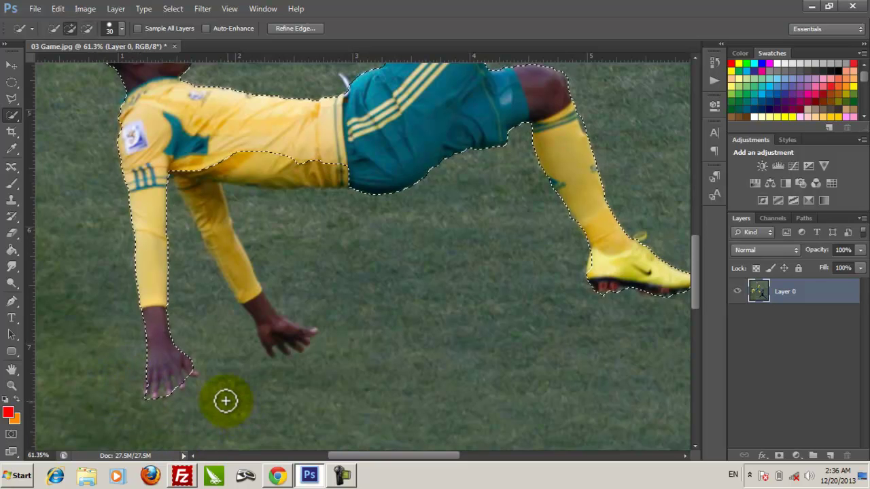
drag(218, 287, 219, 341)
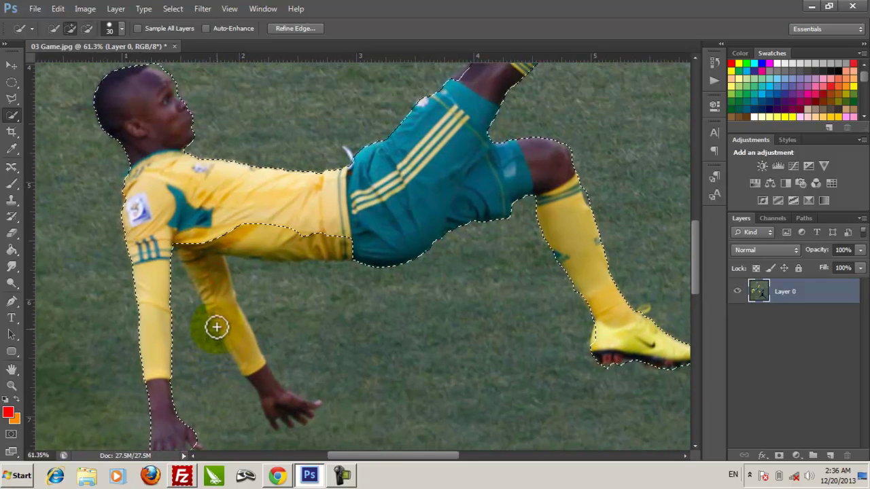
mouse_move(188, 253)
mouse_down()
mouse_move(258, 385)
mouse_move(283, 414)
mouse_move(318, 407)
mouse_up()
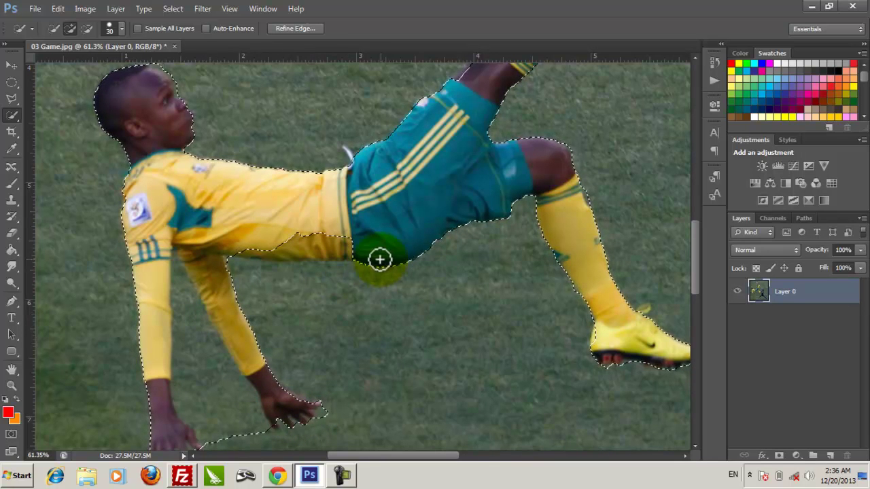
drag(296, 250, 249, 252)
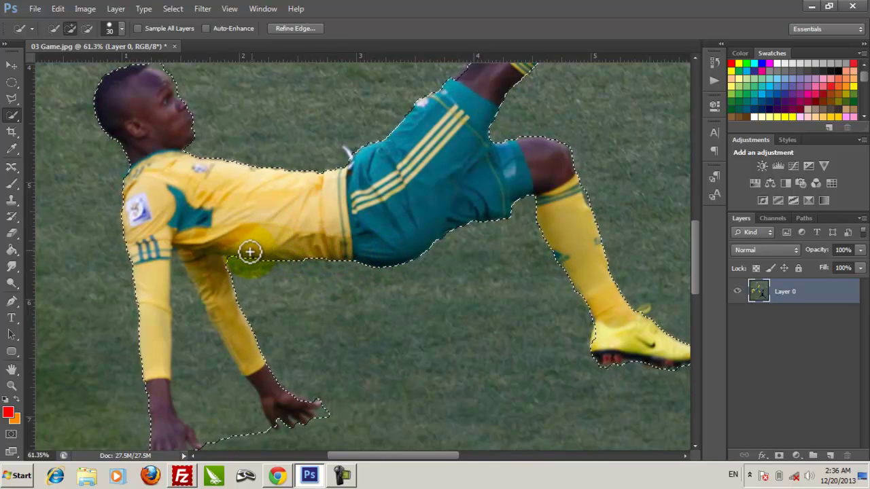
Step: Subtract the grass enclosed between the player's two arms and around the hands from the selection
drag(249, 320, 265, 258)
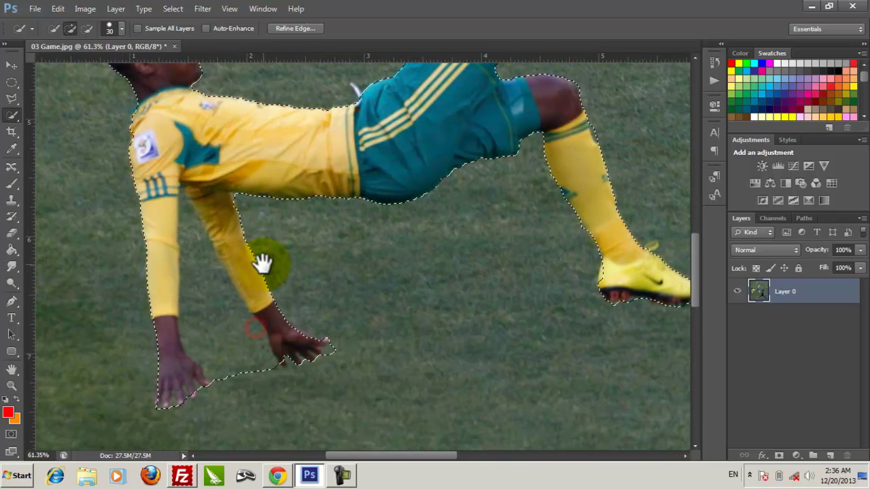
click(236, 369)
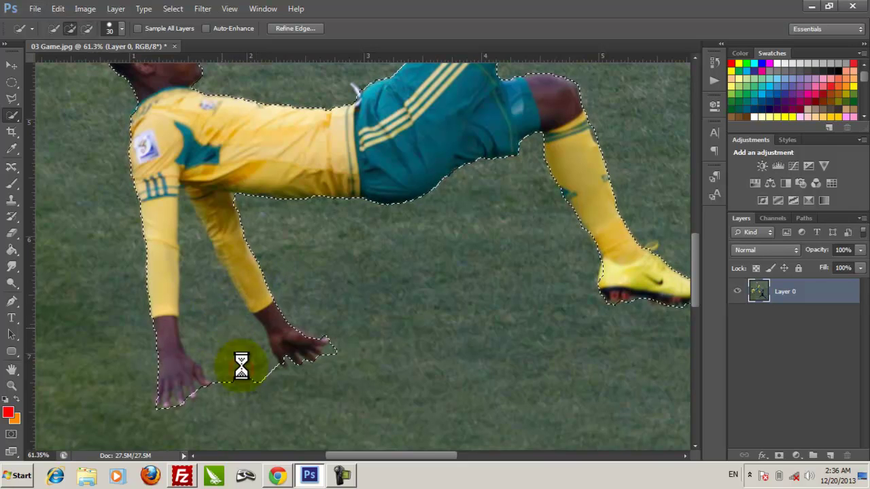
drag(244, 382, 213, 303)
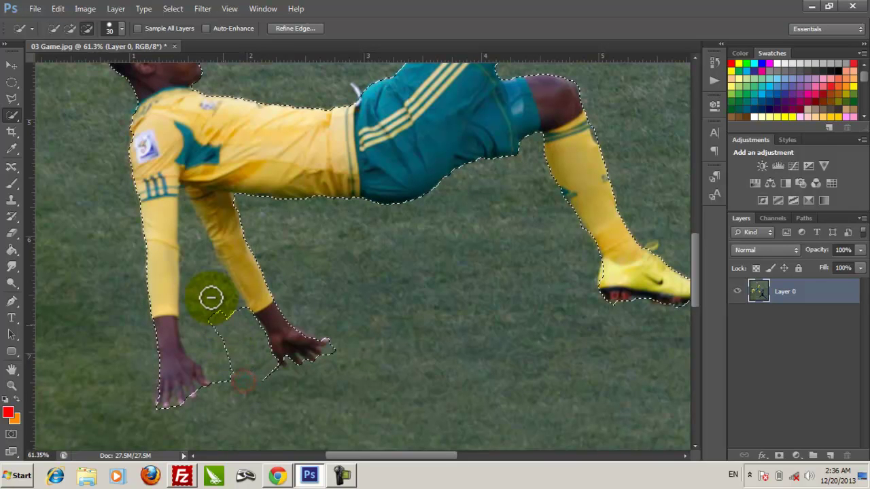
alt+click(197, 342)
mouse_move(225, 367)
mouse_down()
mouse_move(277, 376)
mouse_move(252, 350)
mouse_up()
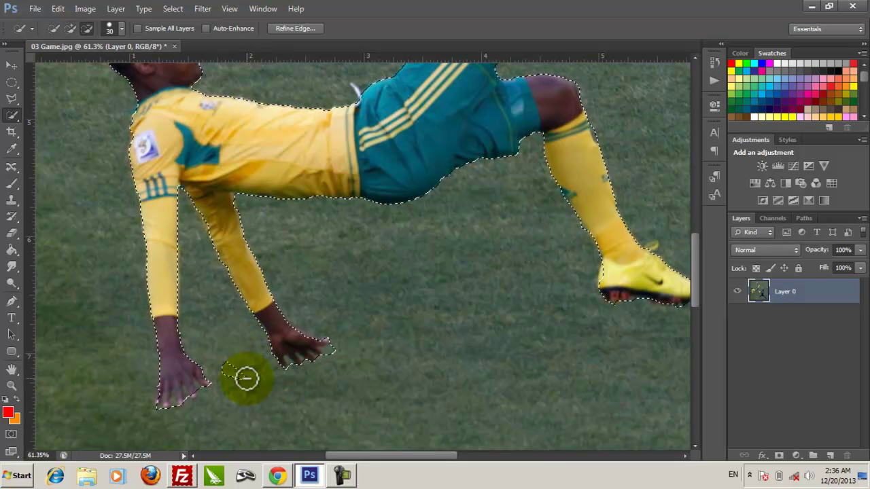
ctrl+alt+click(283, 292)
ctrl+alt+click(283, 292)
ctrl+alt+click(283, 292)
drag(350, 171, 322, 208)
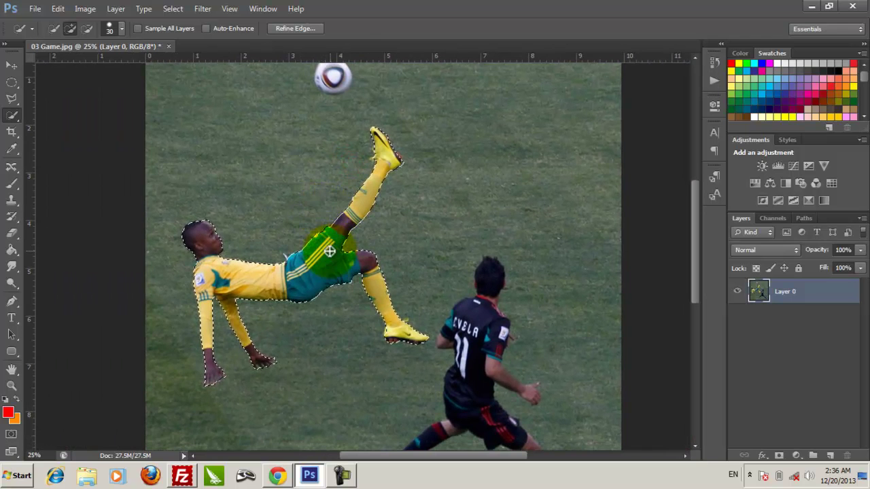
click(70, 28)
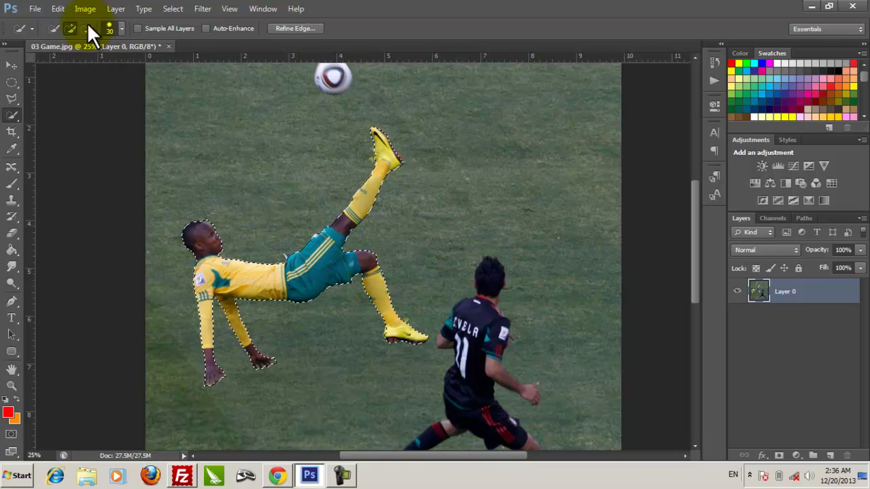
click(172, 10)
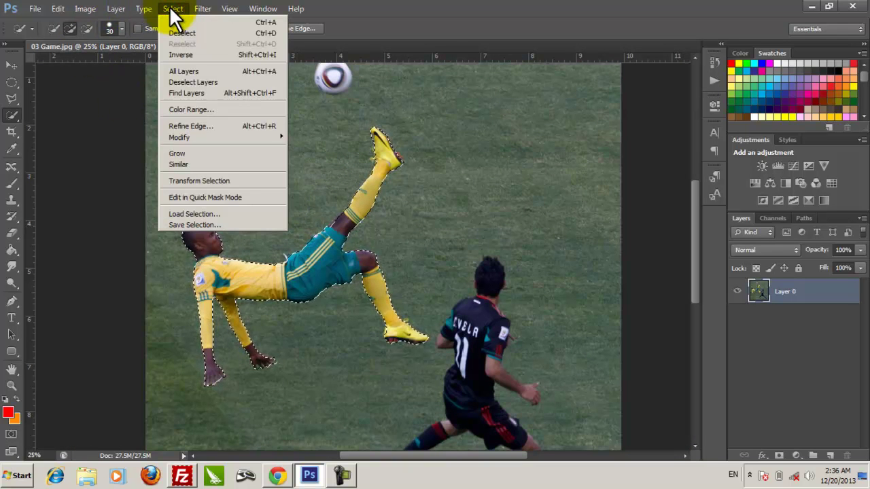
mouse_move(142, 10)
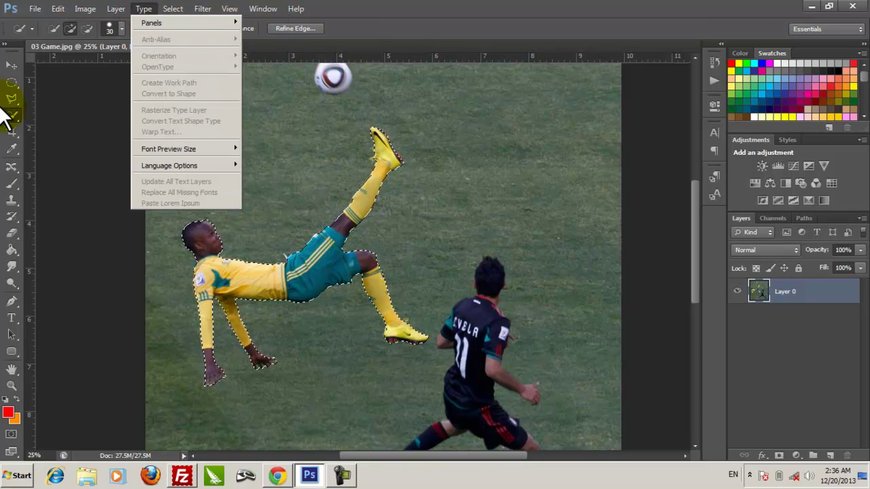
Step: Switch to the Move tool and copy the selected player from Layer 0 onto a new layer
click(15, 61)
click(116, 12)
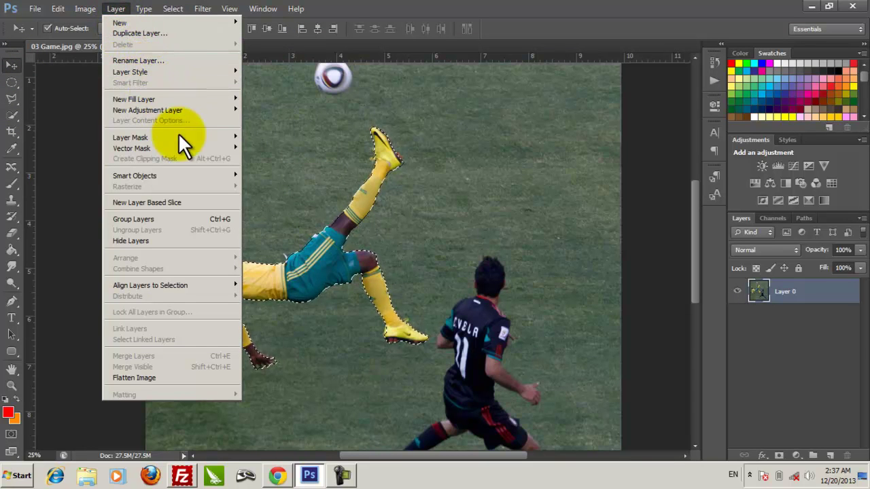
click(277, 286)
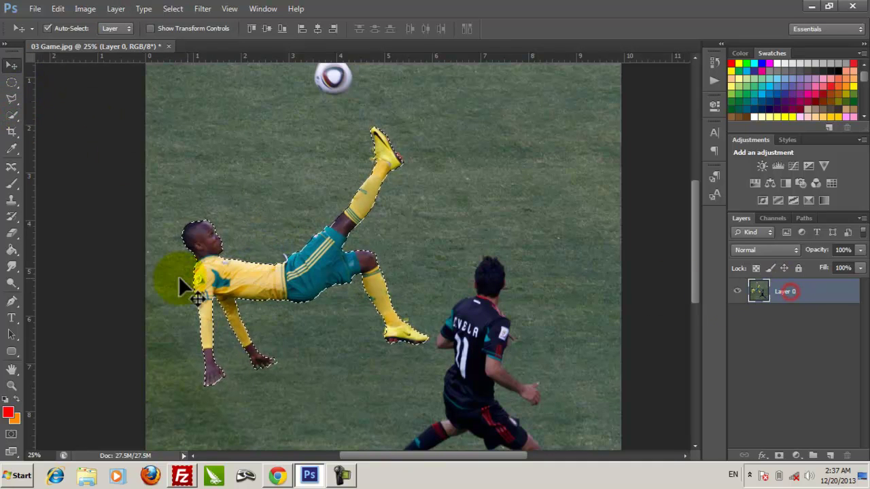
key(ctrl+j)
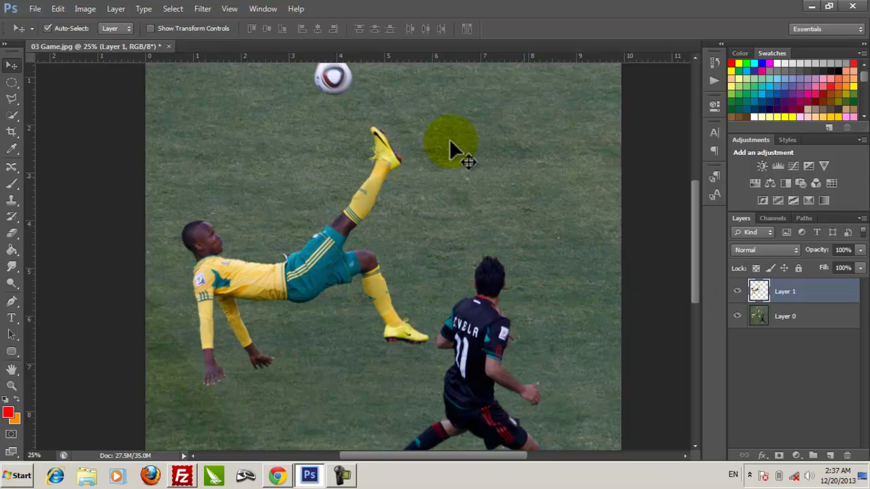
Step: Hide Layer 0 and move the cut-out player toward the middle of the canvas
click(738, 316)
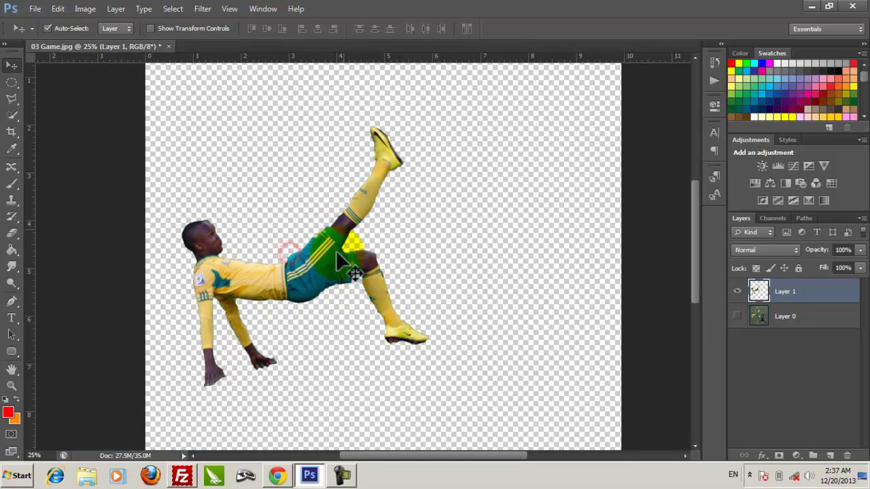
drag(336, 271, 385, 261)
click(285, 146)
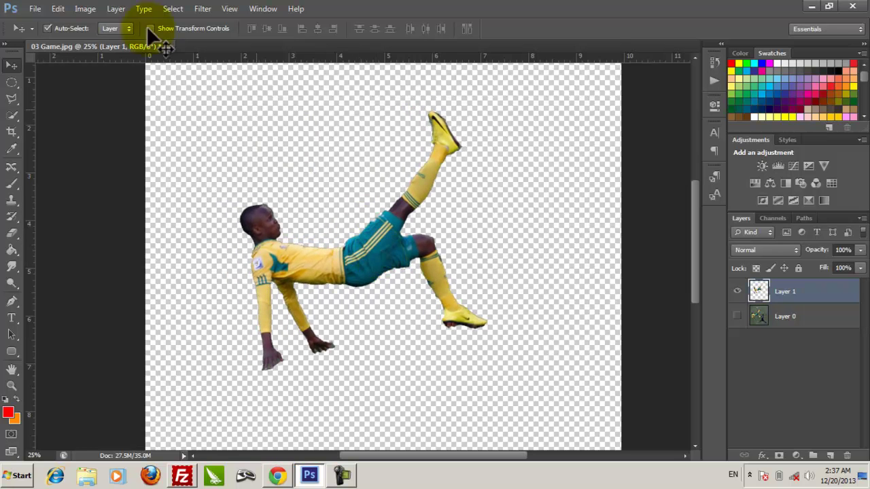
Step: Apply Puppet Warp to Layer 1, pinning the shorts and knee and bending the raised lower leg down to about horizontal
click(78, 7)
mouse_move(58, 9)
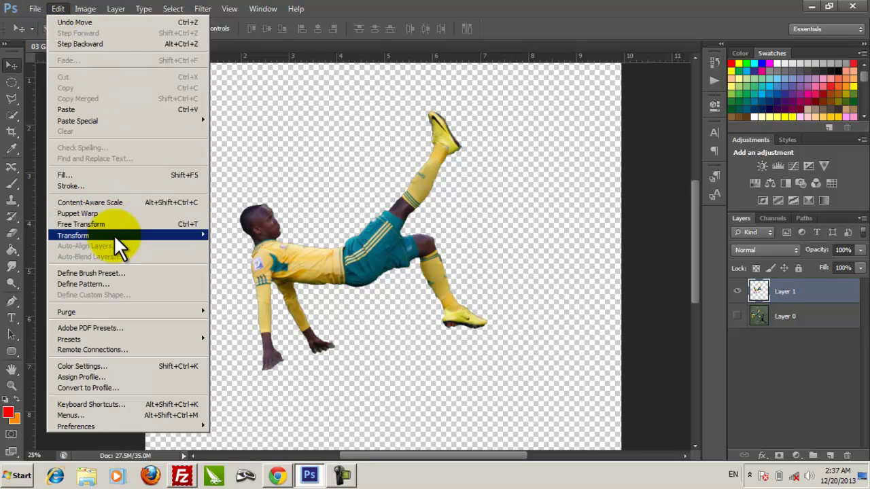
click(107, 214)
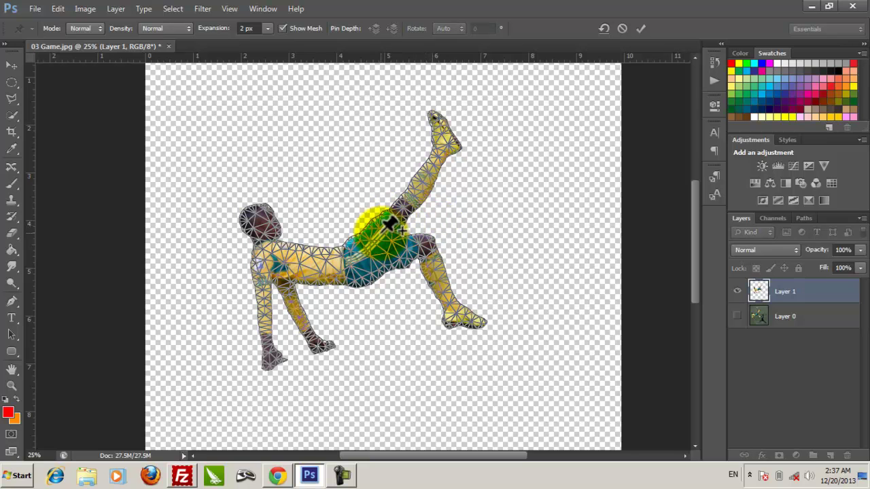
click(382, 231)
click(403, 203)
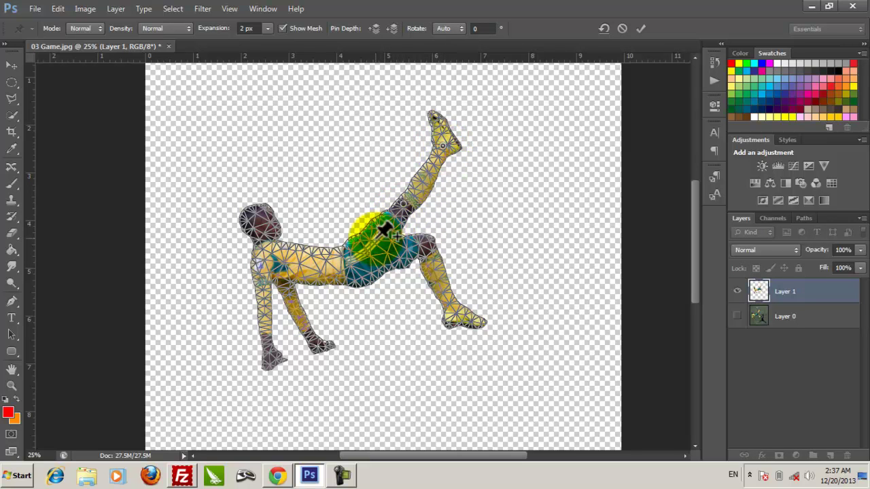
drag(410, 202, 449, 224)
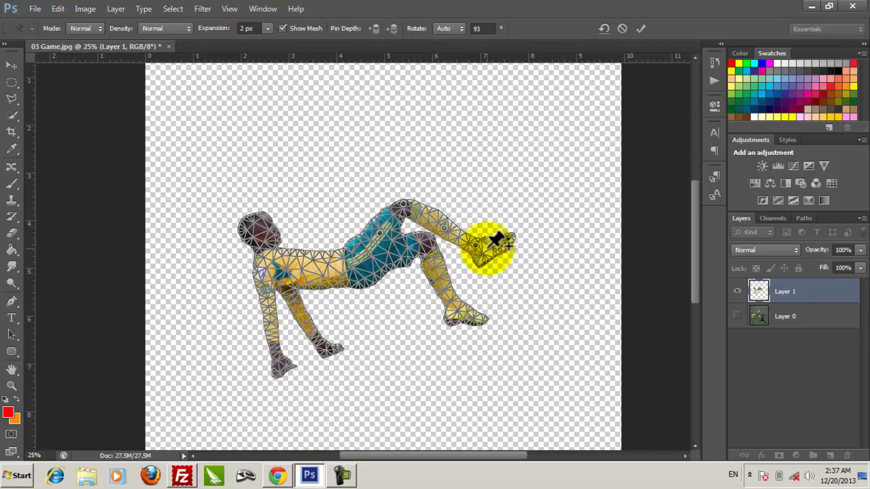
key(Return)
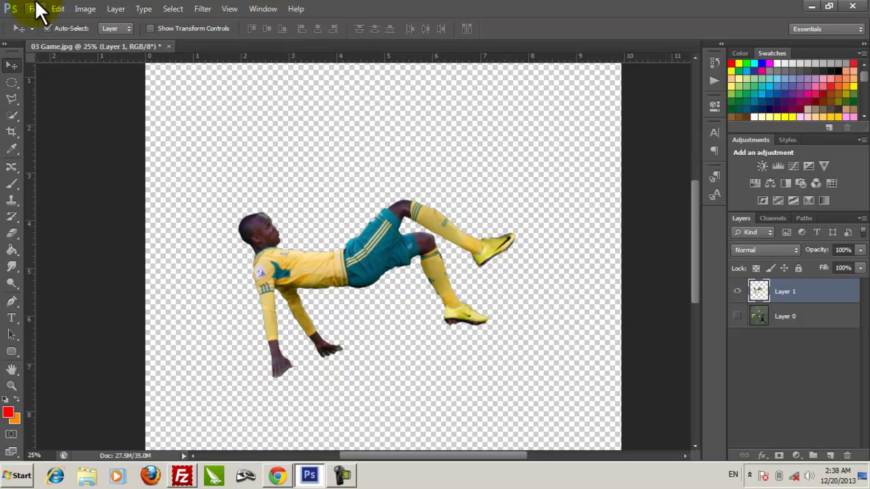
Step: Start another Puppet Warp, pin the near arm at shoulder, elbow and hand, and bend its forearm up behind the player
click(59, 10)
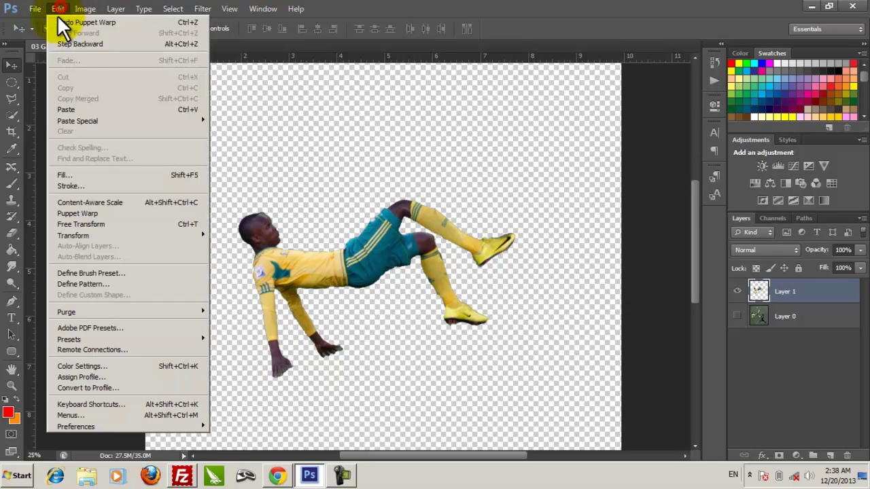
click(96, 215)
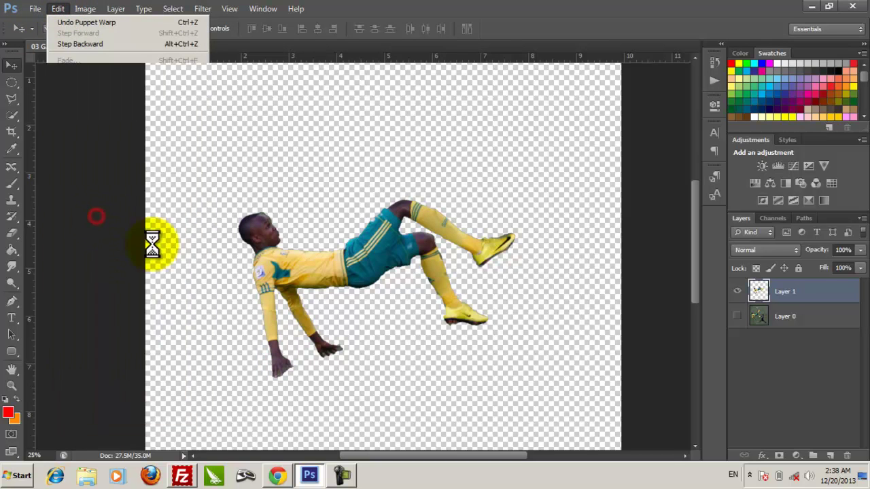
click(262, 279)
click(268, 312)
click(278, 366)
drag(274, 368, 227, 306)
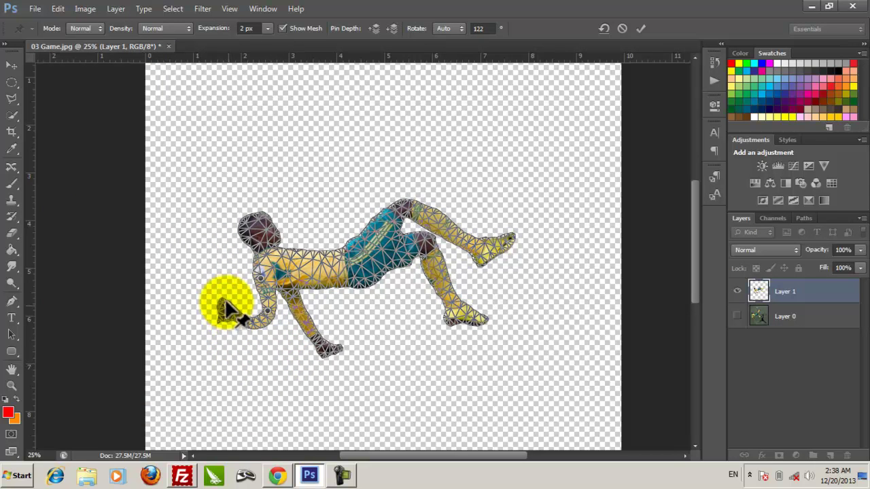
Step: Pin the player's far arm, bend its forearm back beneath the near arm, and apply the warp
click(287, 291)
click(328, 350)
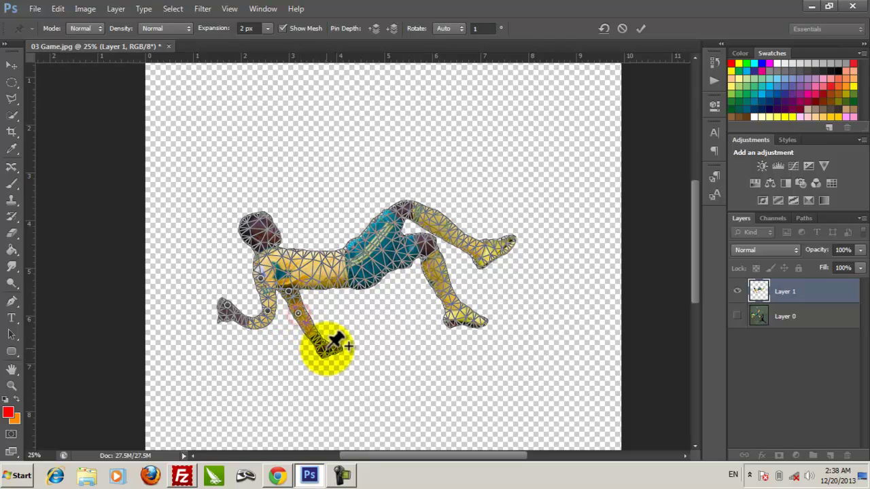
drag(325, 347, 259, 348)
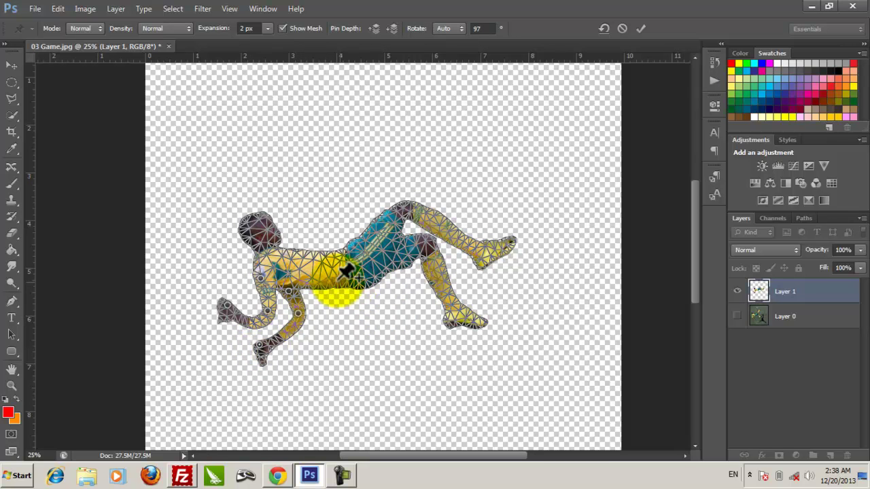
key(Return)
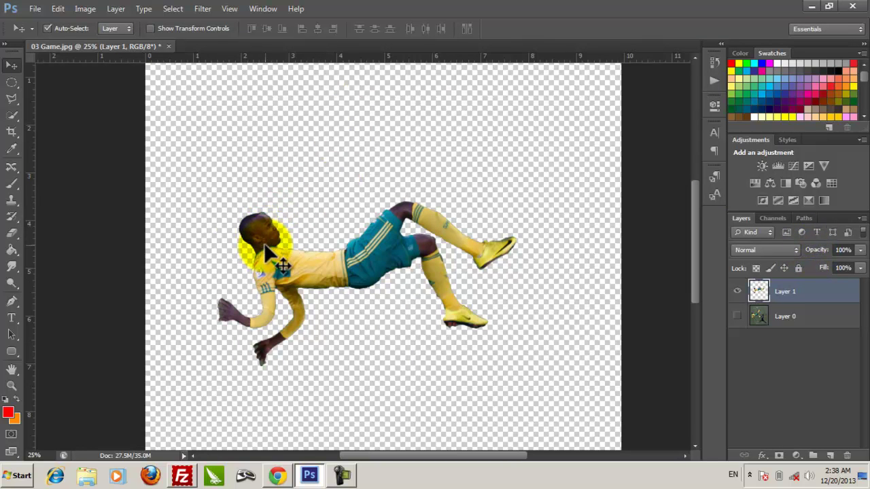
Step: Try tilting the player's head backward with Puppet Warp pins on the head and upper chest, and undo the warp
click(57, 9)
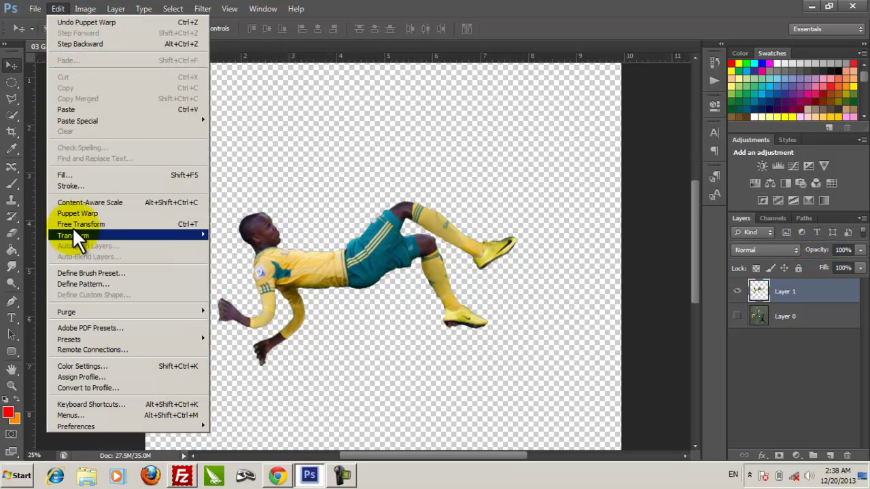
click(68, 214)
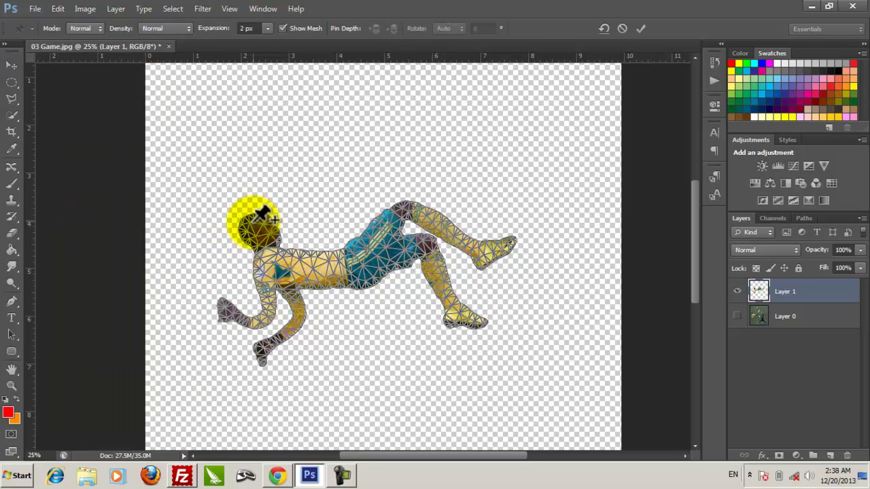
click(278, 259)
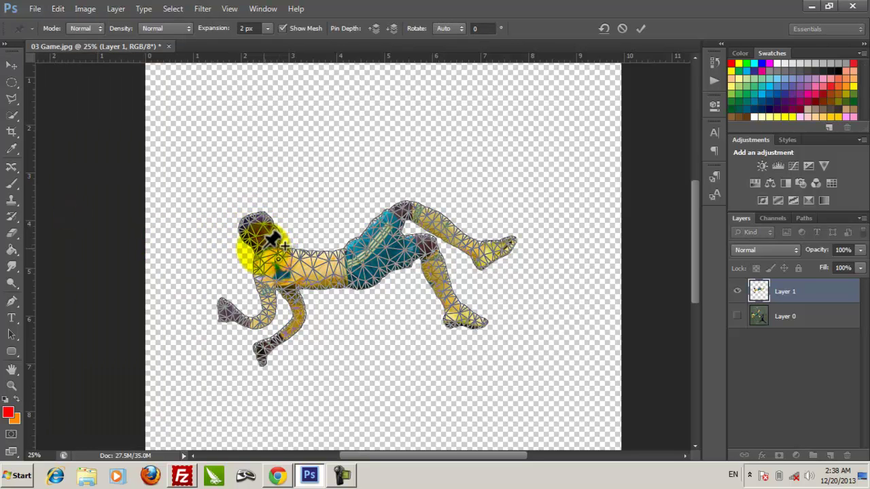
drag(257, 214, 238, 264)
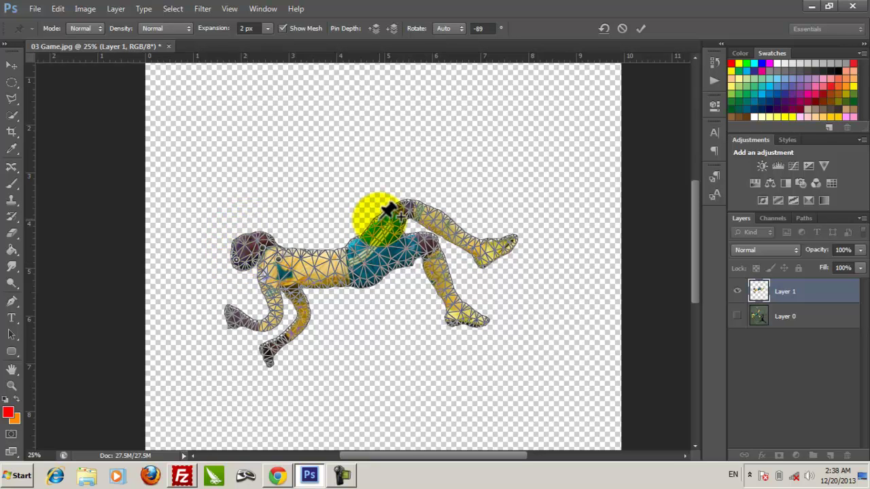
key(Escape)
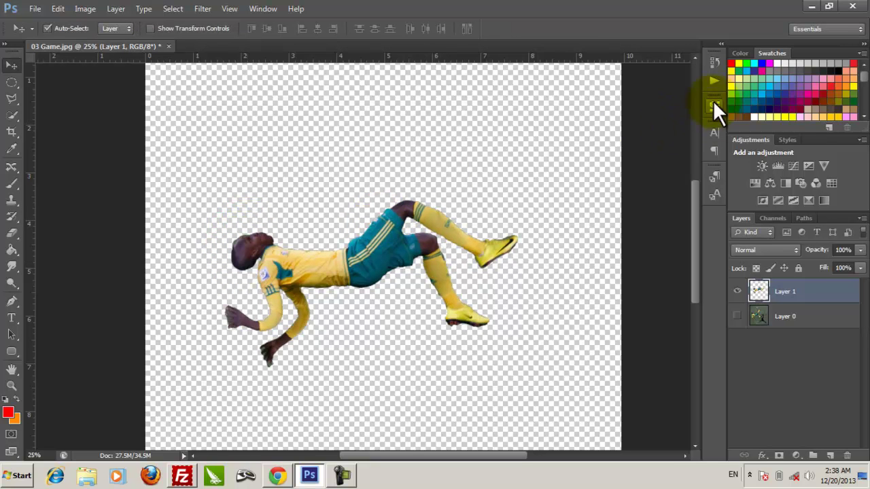
key(ctrl+z)
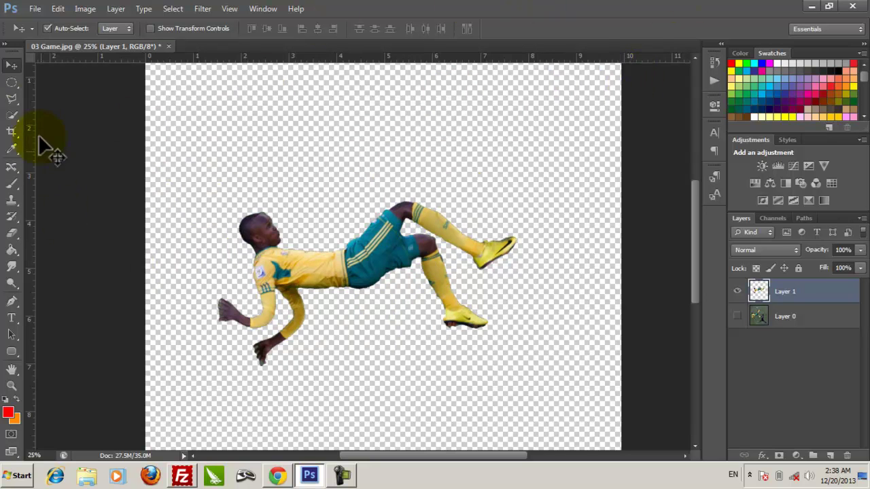
Step: Apply Puppet Warp to the lower leg, pinning it below the knee and at the boot and swinging the foot outward
click(55, 8)
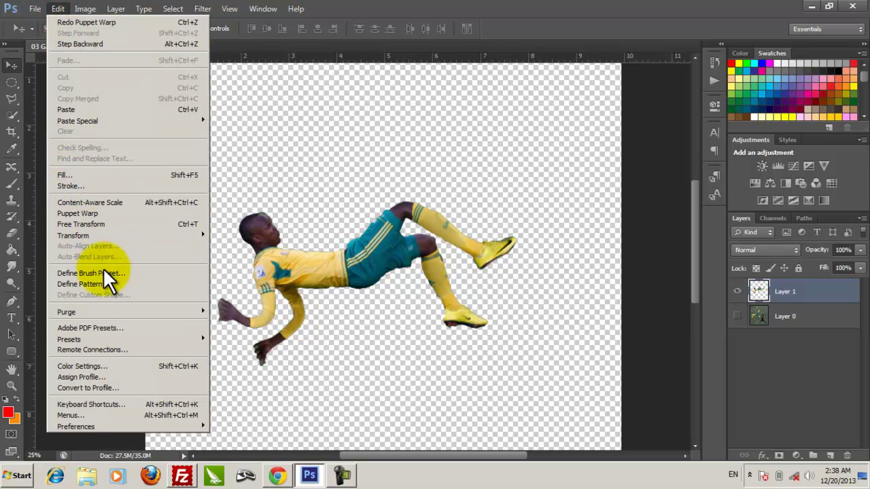
click(100, 216)
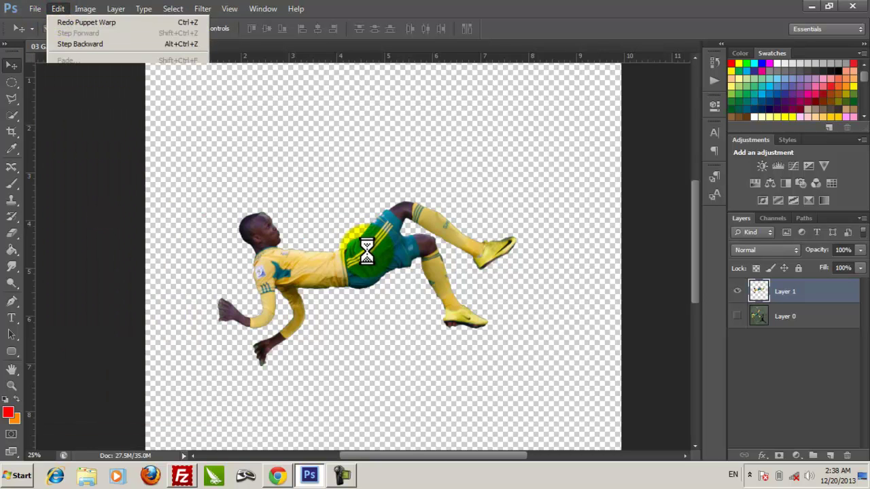
drag(435, 244, 473, 306)
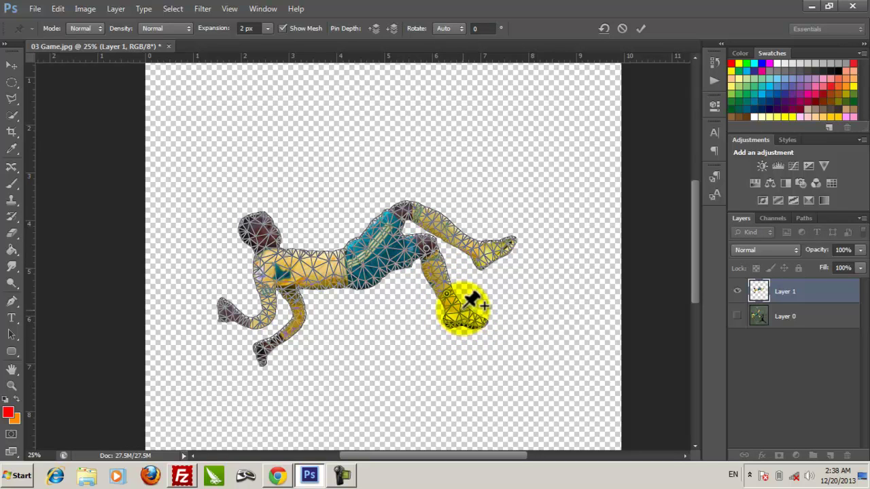
click(437, 261)
drag(466, 314, 457, 279)
key(Return)
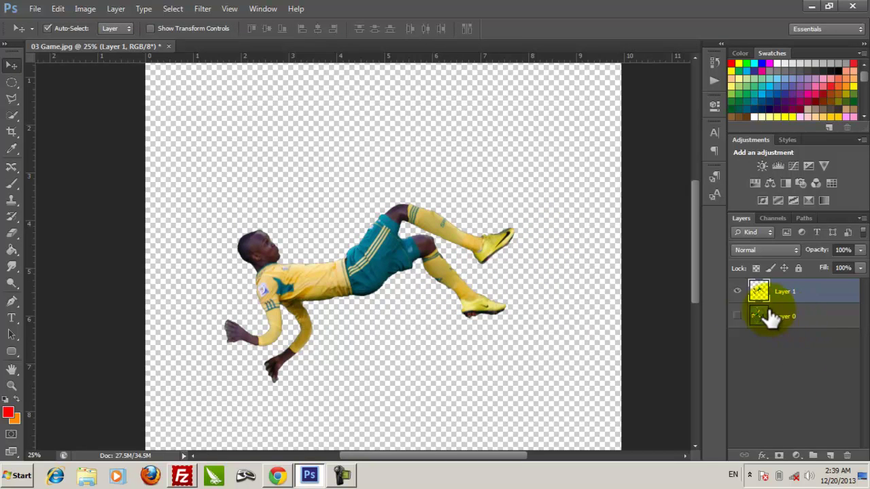
click(720, 45)
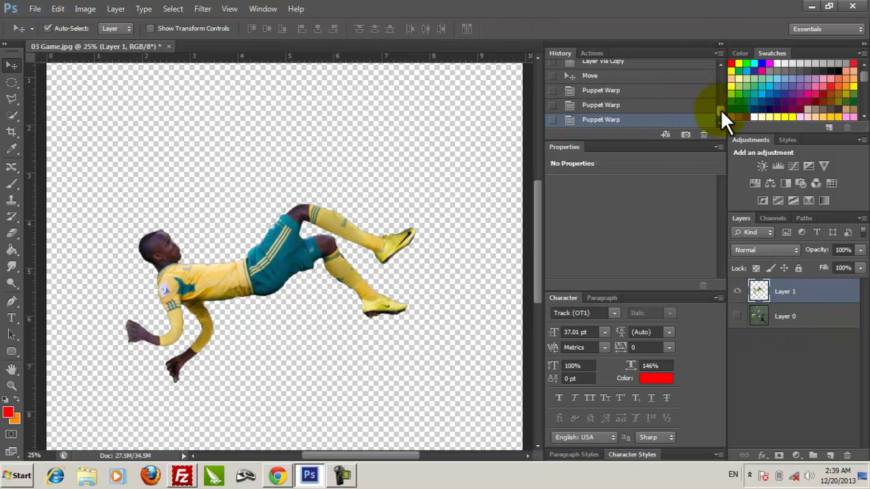
mouse_move(720, 108)
mouse_down()
mouse_move(718, 94)
mouse_move(675, 94)
mouse_move(713, 70)
mouse_move(717, 101)
mouse_up()
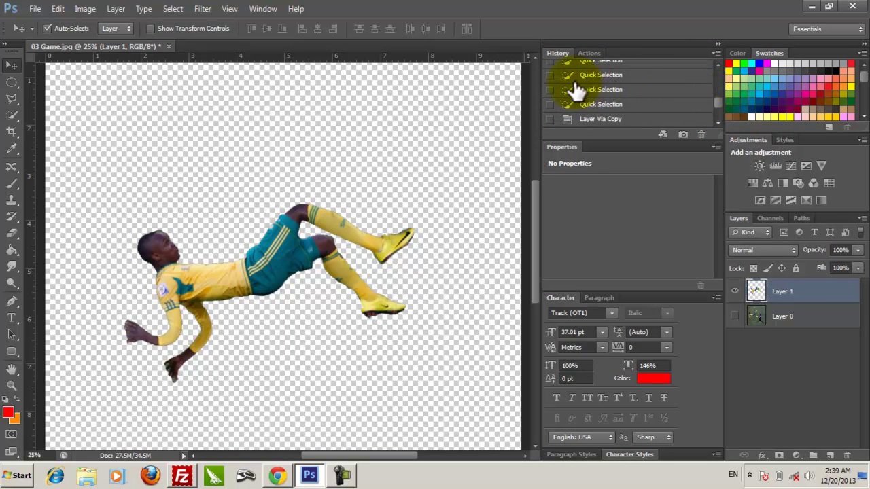
click(719, 45)
Step: Show the document's history, enlarge its list, and look over the recorded states from the first Quick Selection to the last Puppet Warp
click(263, 9)
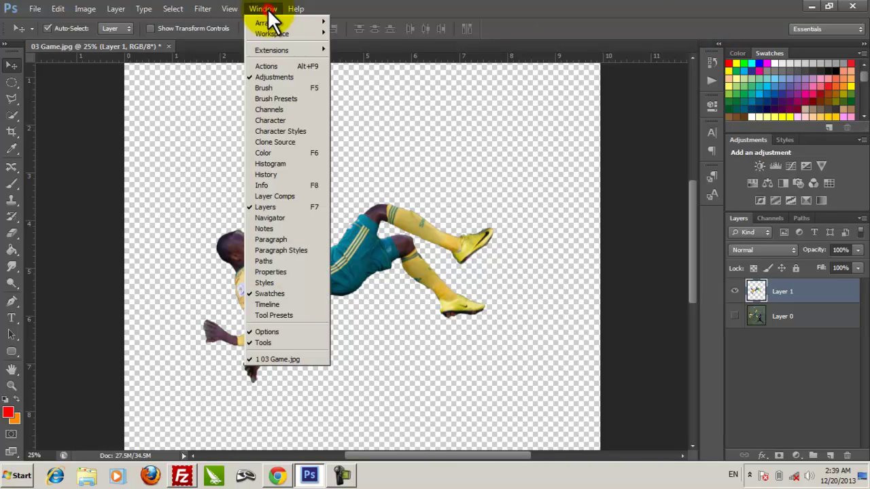
click(280, 174)
drag(633, 128, 625, 306)
drag(694, 197, 693, 81)
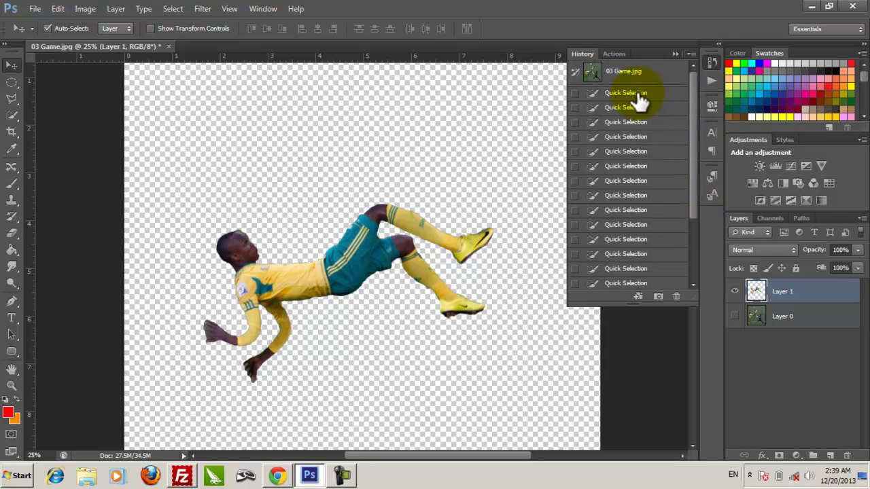
drag(693, 126, 694, 185)
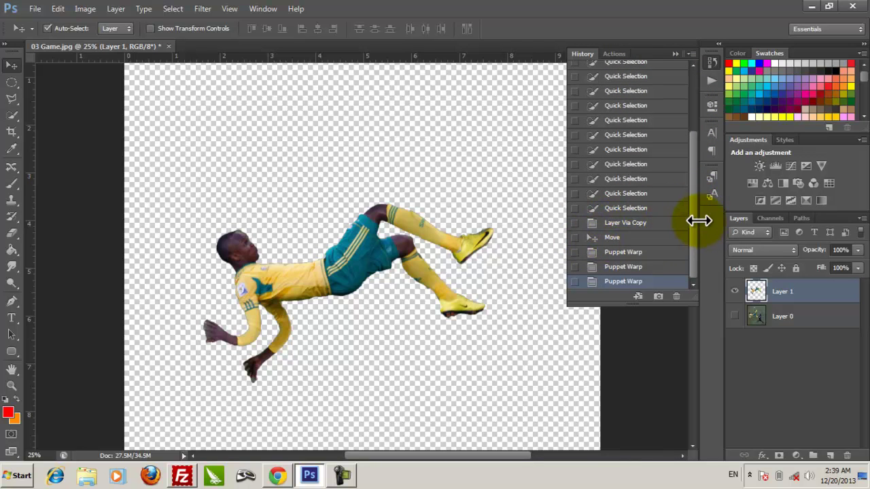
Step: Compare the player's pose across the three Puppet Warp history states, finishing on the latest one
click(639, 252)
click(636, 271)
click(632, 256)
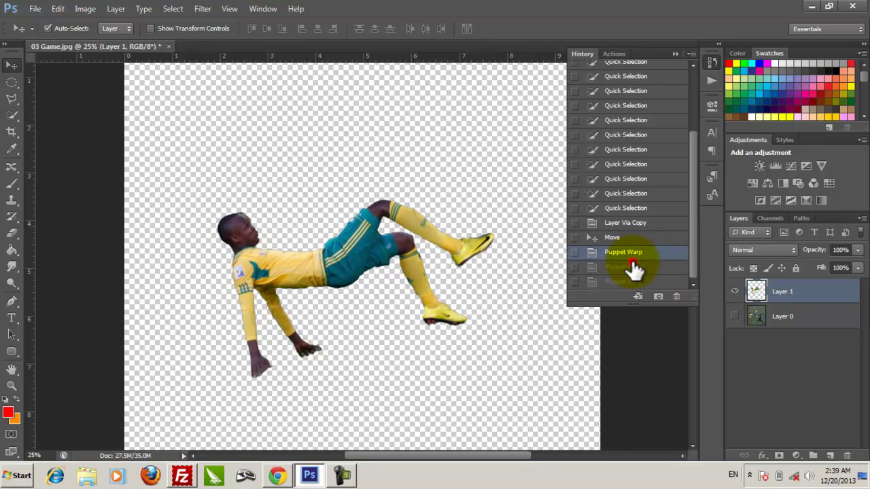
click(634, 268)
click(632, 282)
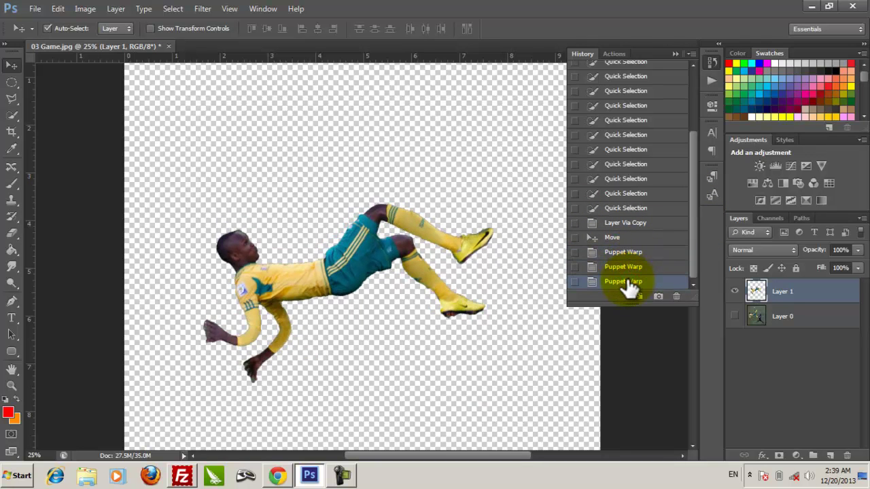
Step: Step back and forth through several earlier Quick Selection history states to examine how the player's selection was built up
drag(689, 249, 704, 162)
click(612, 239)
click(614, 222)
click(614, 197)
click(617, 180)
click(617, 151)
click(616, 138)
click(614, 246)
click(617, 280)
Step: Revert the image to the Move history state, before all Puppet Warps, and collapse the history list
drag(688, 201, 694, 265)
click(639, 224)
click(641, 252)
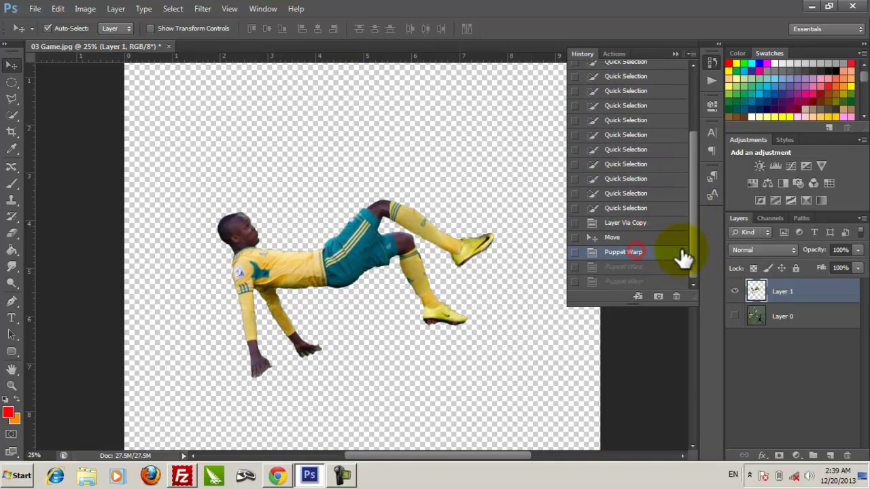
click(630, 239)
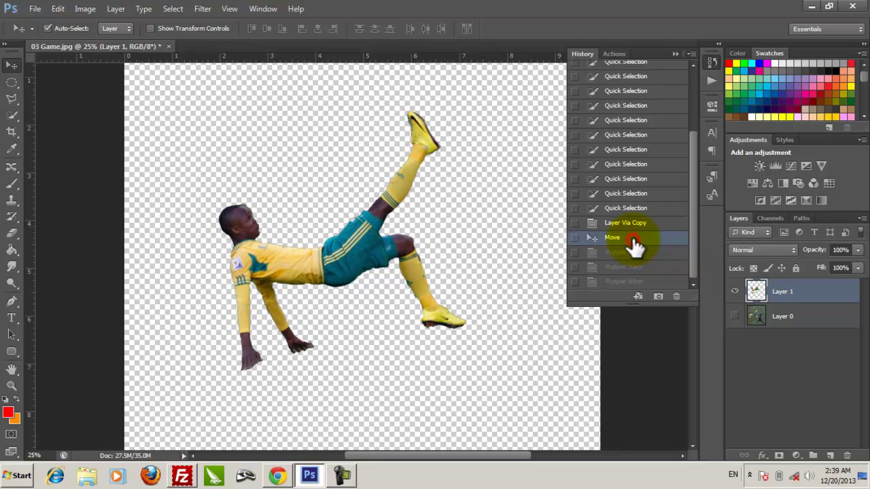
click(675, 54)
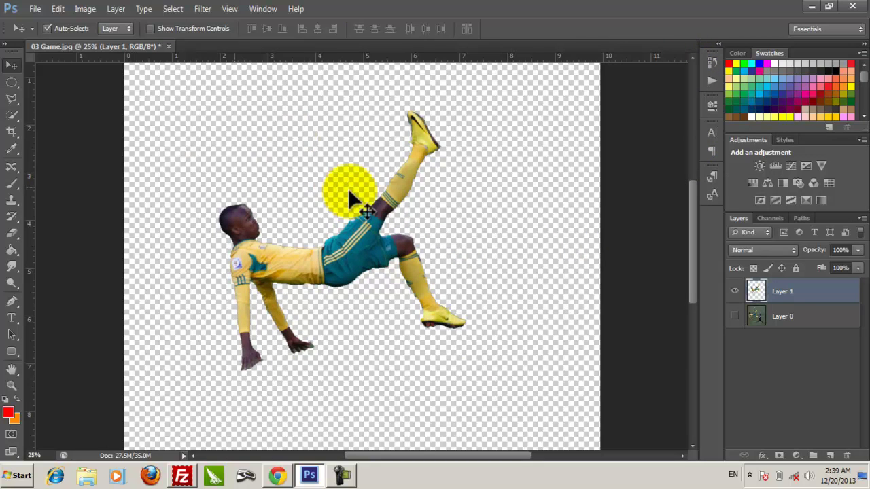
Step: Puppet Warp the player's raised leg, pinning the thigh, knee and boot, stretch the boot far outward from the body, and apply the warp
click(59, 9)
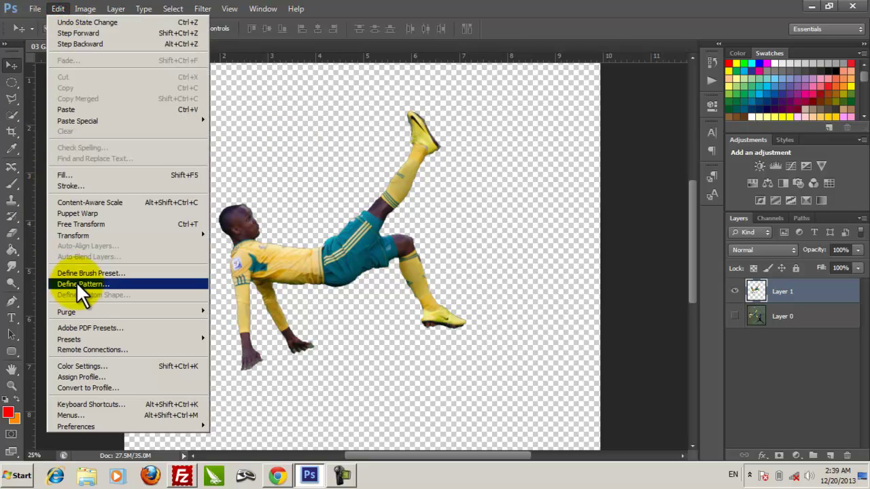
click(83, 223)
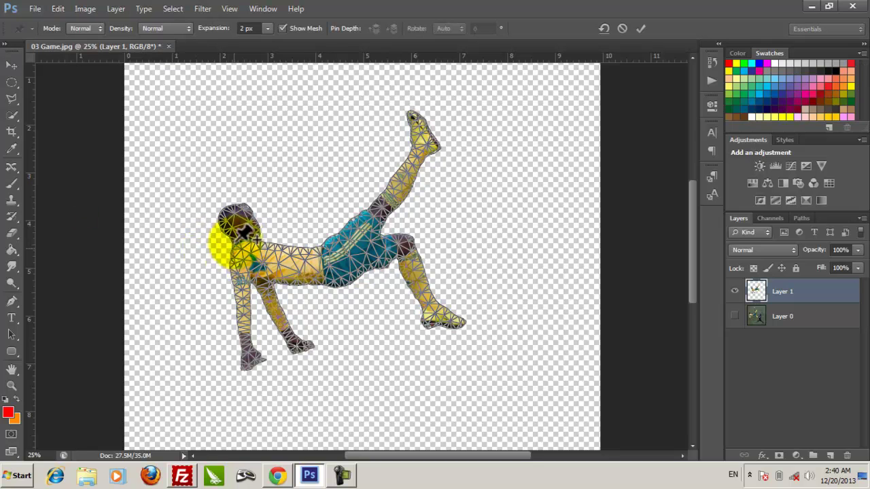
click(359, 224)
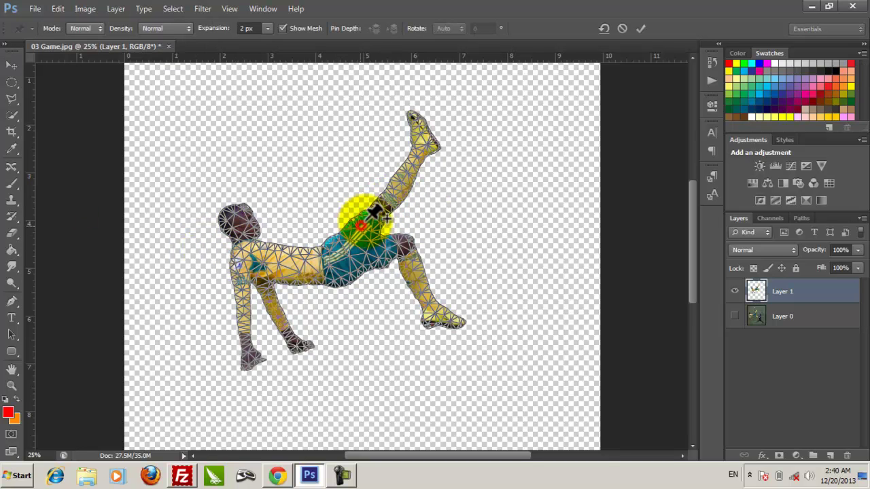
click(382, 203)
mouse_move(414, 163)
mouse_down()
mouse_move(435, 140)
mouse_move(442, 145)
mouse_move(422, 151)
mouse_up()
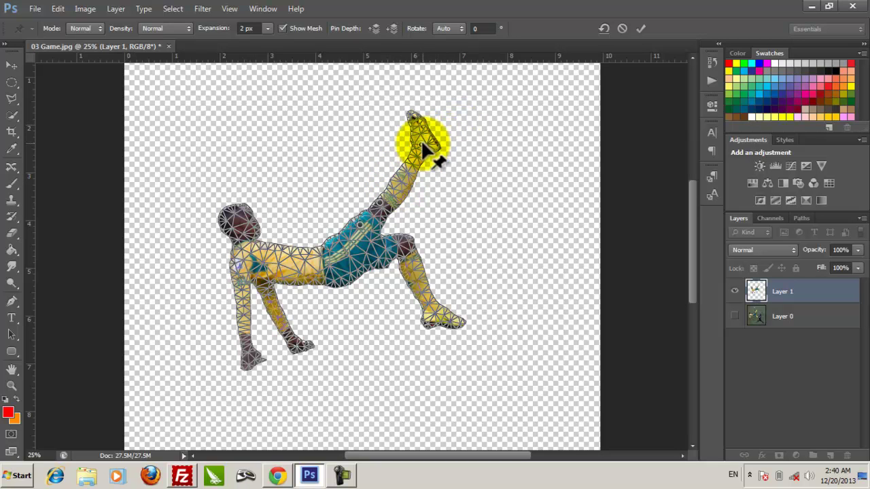
drag(419, 139, 539, 123)
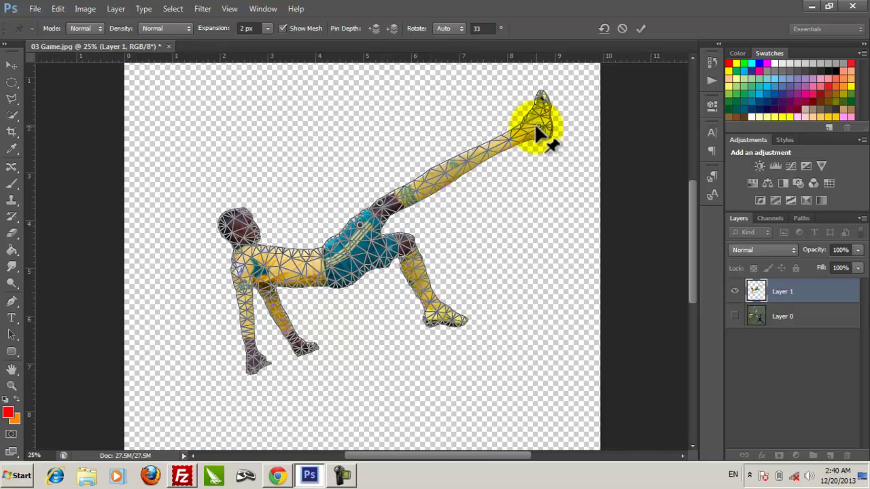
key(Return)
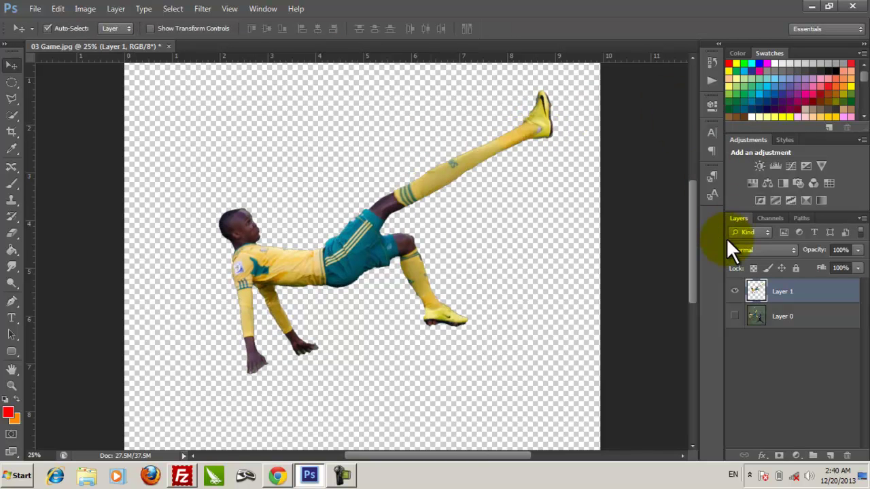